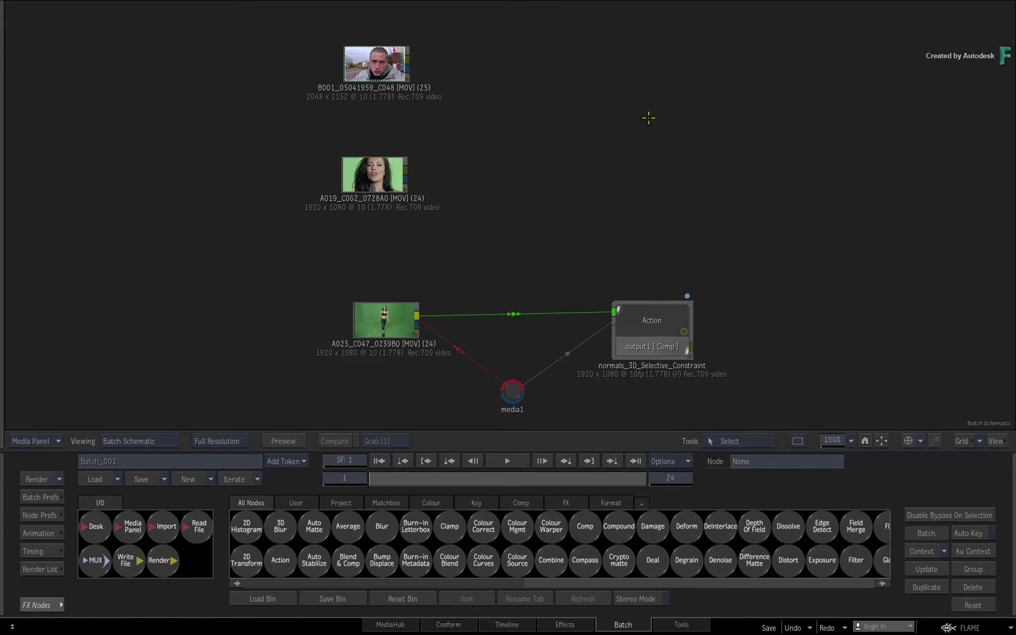
- Add a Matchbox node with the MLDepthMap shader to the B001_05041959_C048 clip and play its depth result
{"action": "left_click_drag", "start_coordinate": [687, 74], "coordinate": [660, 210]}
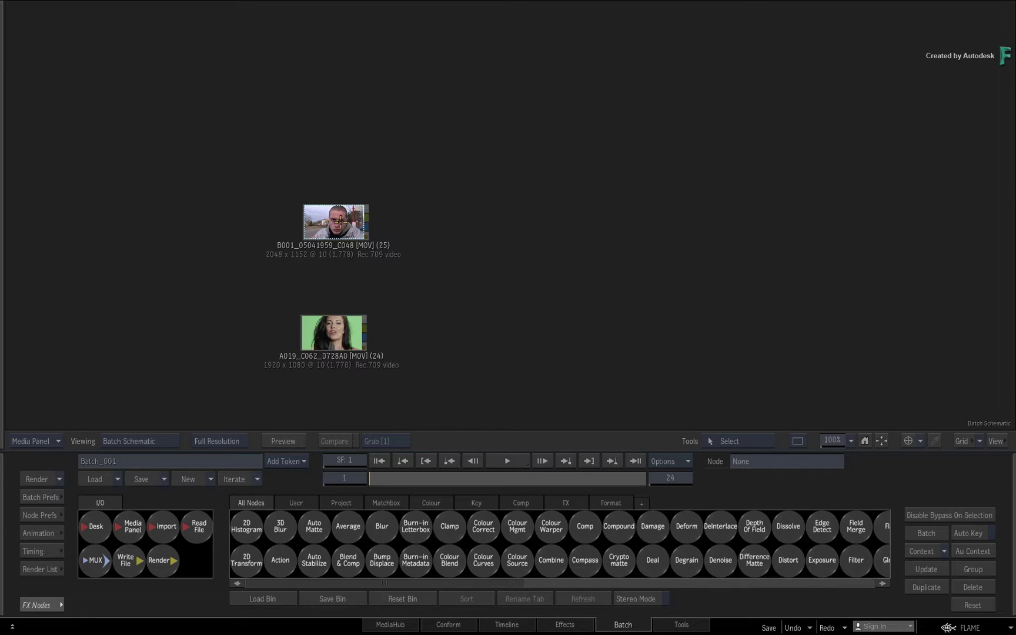
{"action": "left_click_drag", "start_coordinate": [341, 221], "coordinate": [326, 150]}
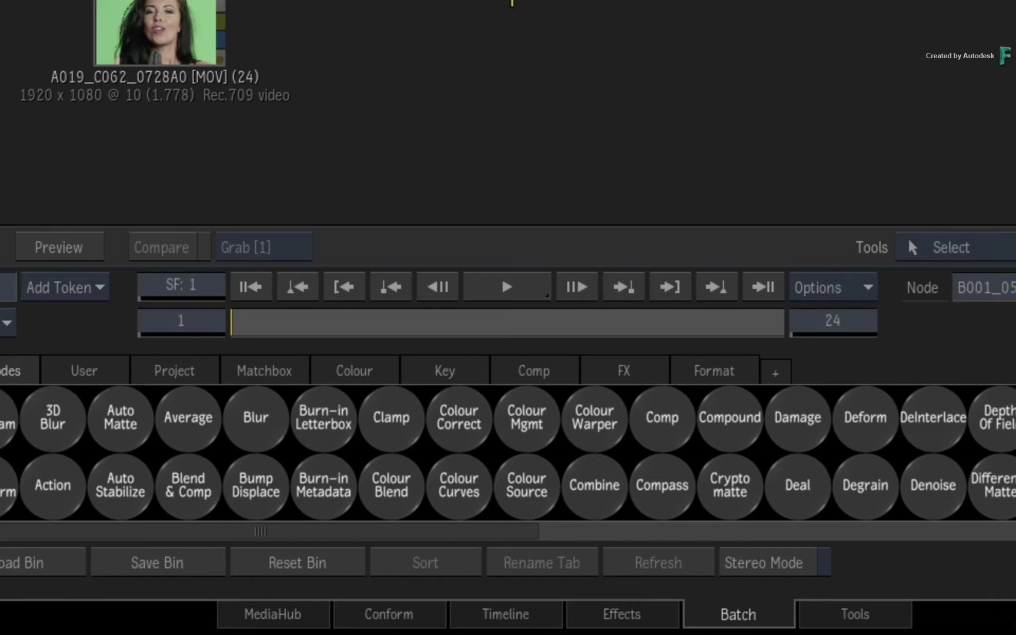
{"action": "left_click", "coordinate": [787, 532]}
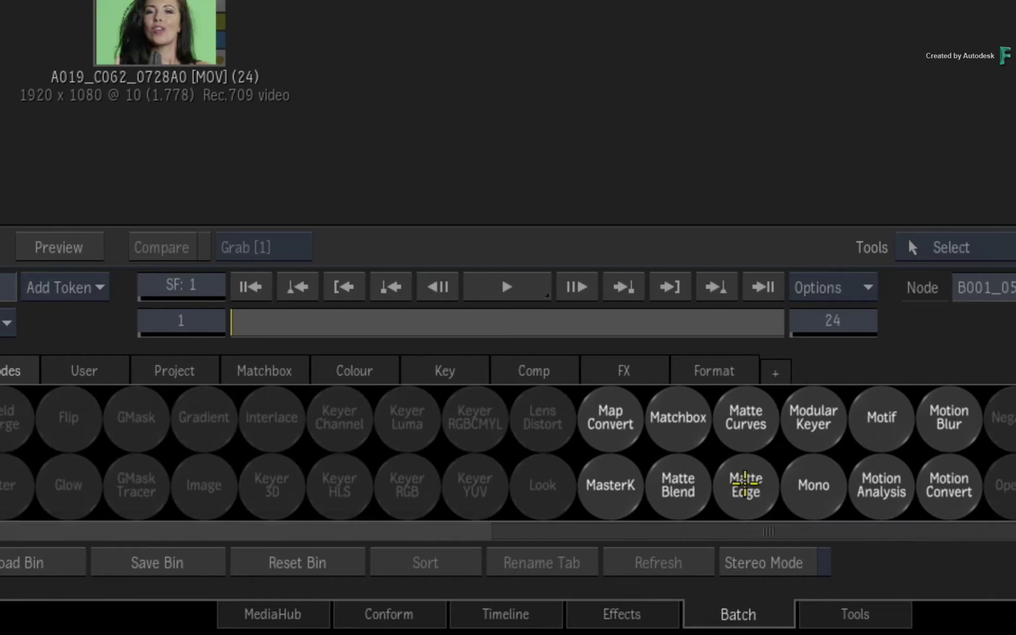
{"action": "left_click_drag", "start_coordinate": [682, 414], "coordinate": [716, 128]}
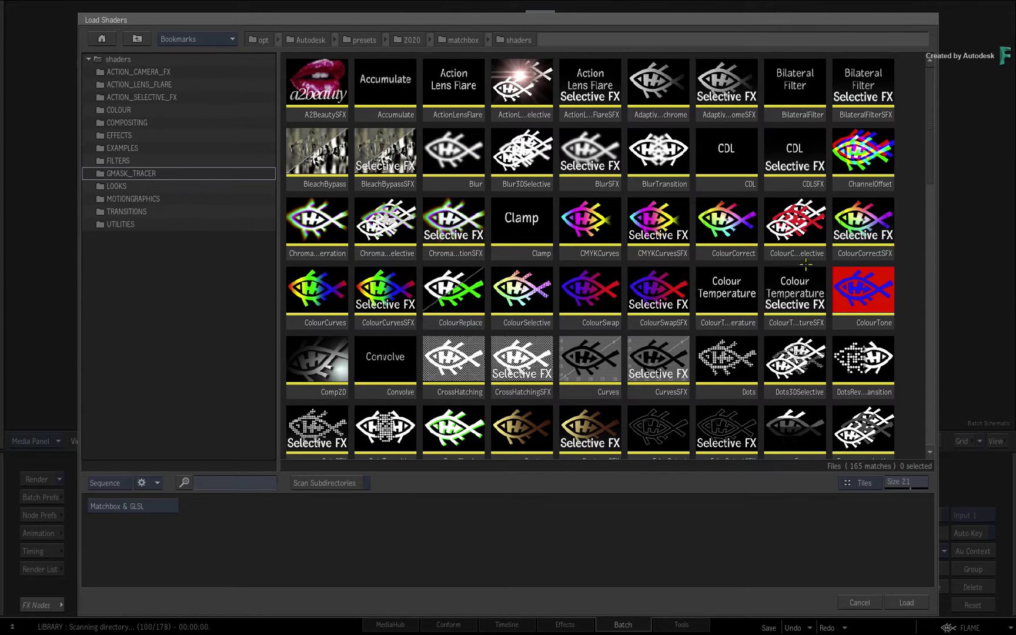
{"action": "scroll", "coordinate": [921, 204], "scroll_direction": "down", "scroll_amount": 8}
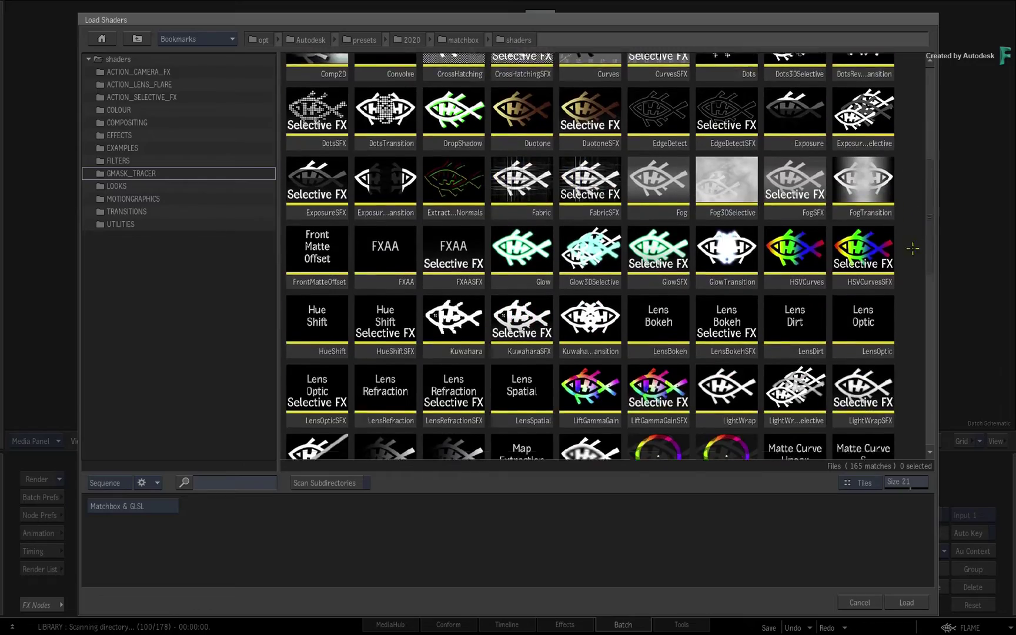
{"action": "scroll", "coordinate": [911, 292], "scroll_direction": "down", "scroll_amount": 3}
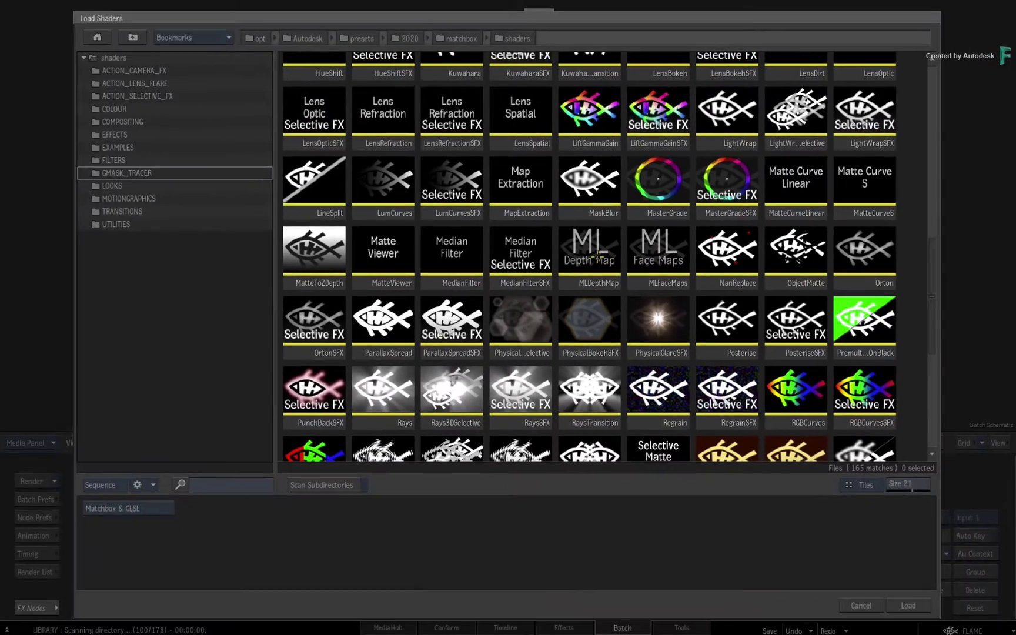
{"action": "double_click", "coordinate": [593, 257]}
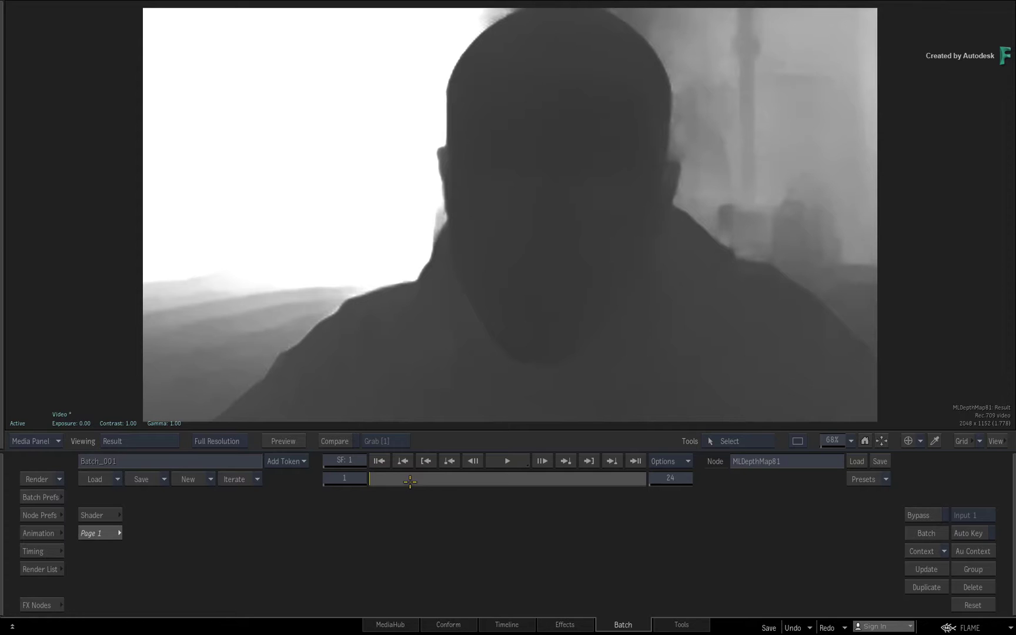
{"action": "key", "text": "space"}
{"action": "key", "text": "F4"}
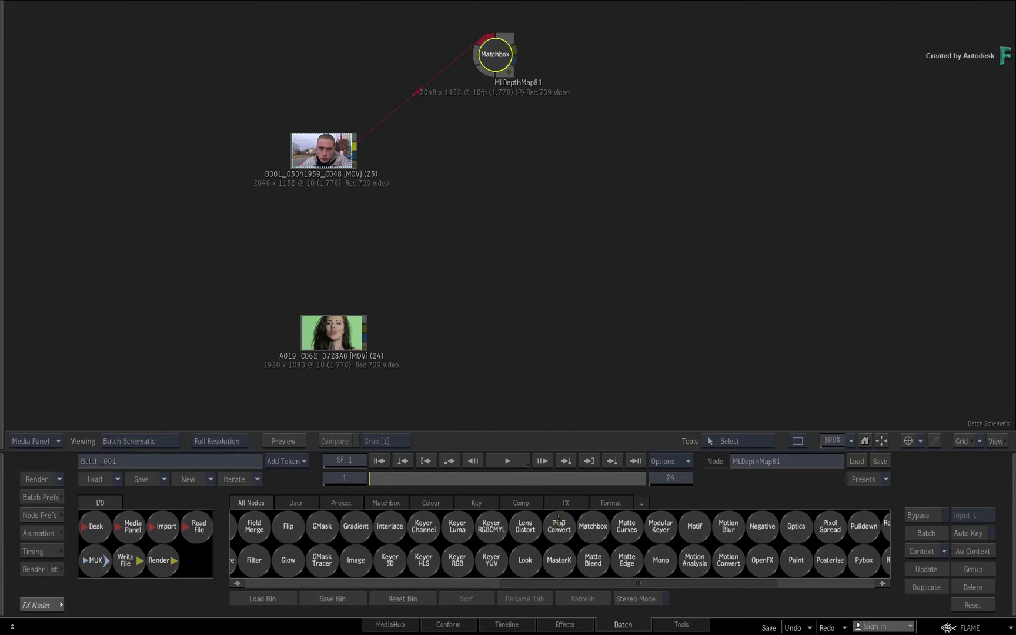
- Add a second Matchbox node with the MLFaceMaps shader to the B001 clip and scrub through its normal map result
{"action": "left_click_drag", "start_coordinate": [585, 525], "coordinate": [482, 217]}
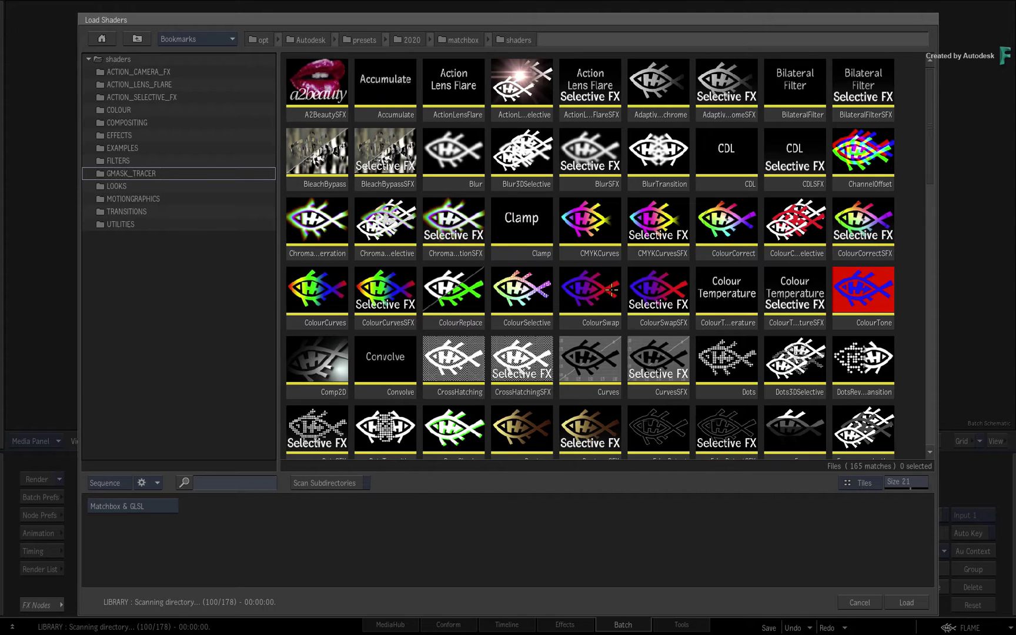
{"action": "scroll", "coordinate": [791, 329], "scroll_direction": "down", "scroll_amount": 10}
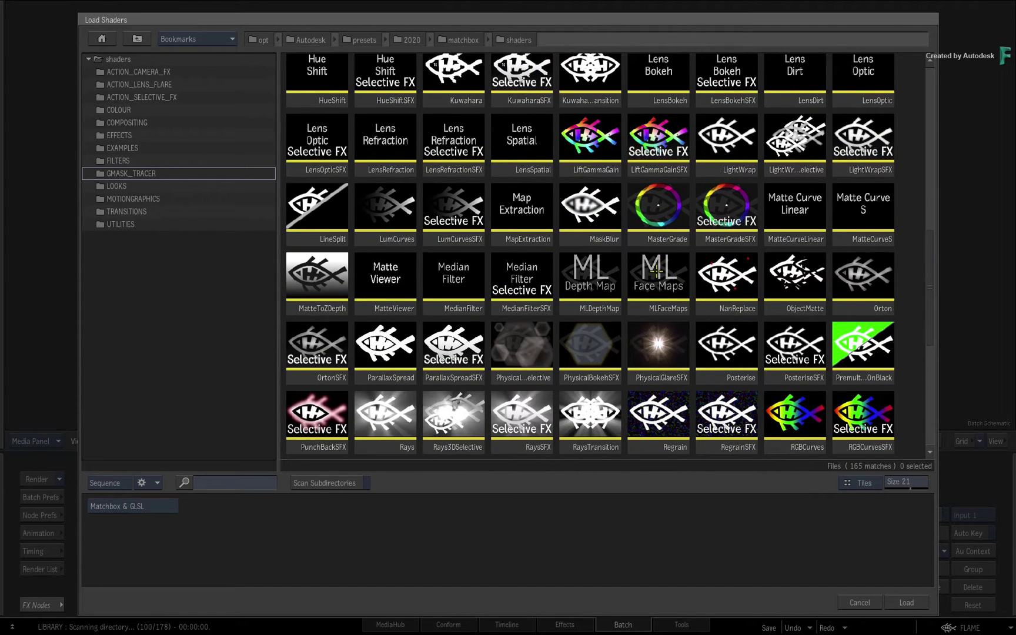
{"action": "double_click", "coordinate": [657, 272]}
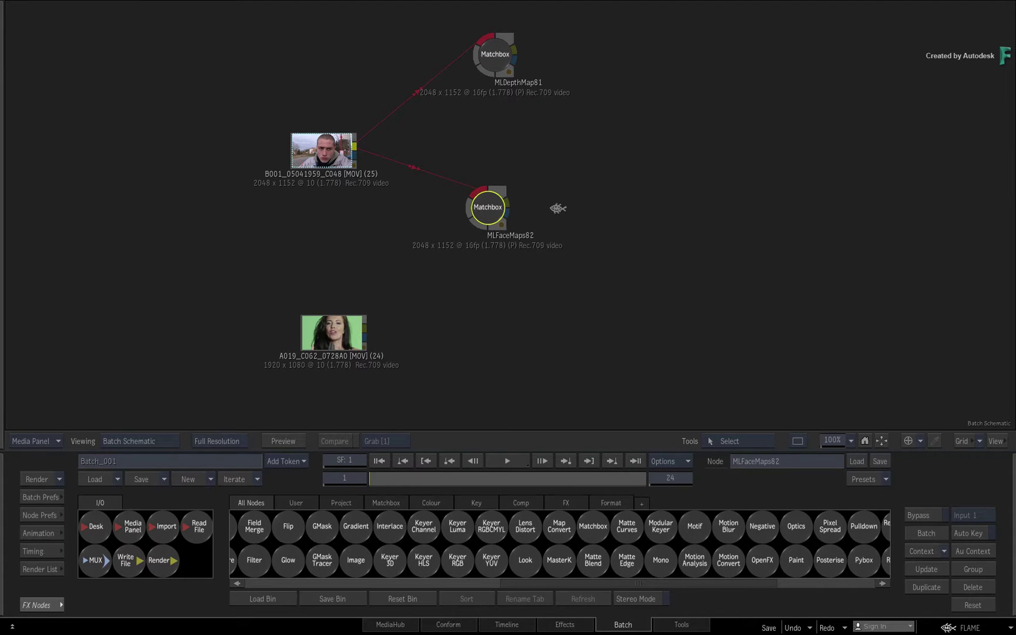
{"action": "key", "text": "F4"}
{"action": "left_click_drag", "start_coordinate": [388, 478], "coordinate": [309, 475]}
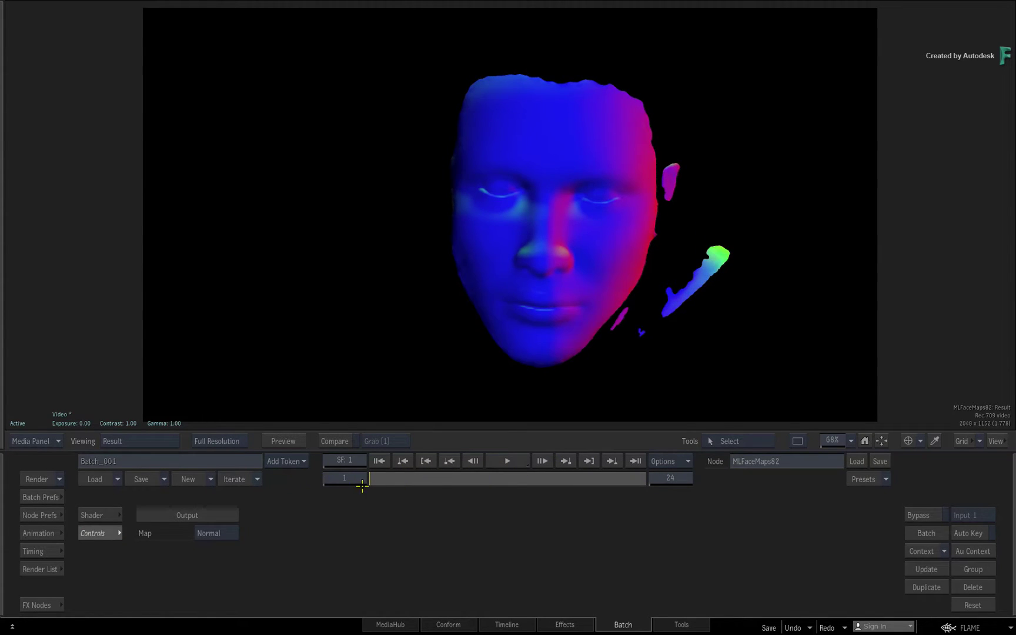
{"action": "left_click", "coordinate": [481, 465]}
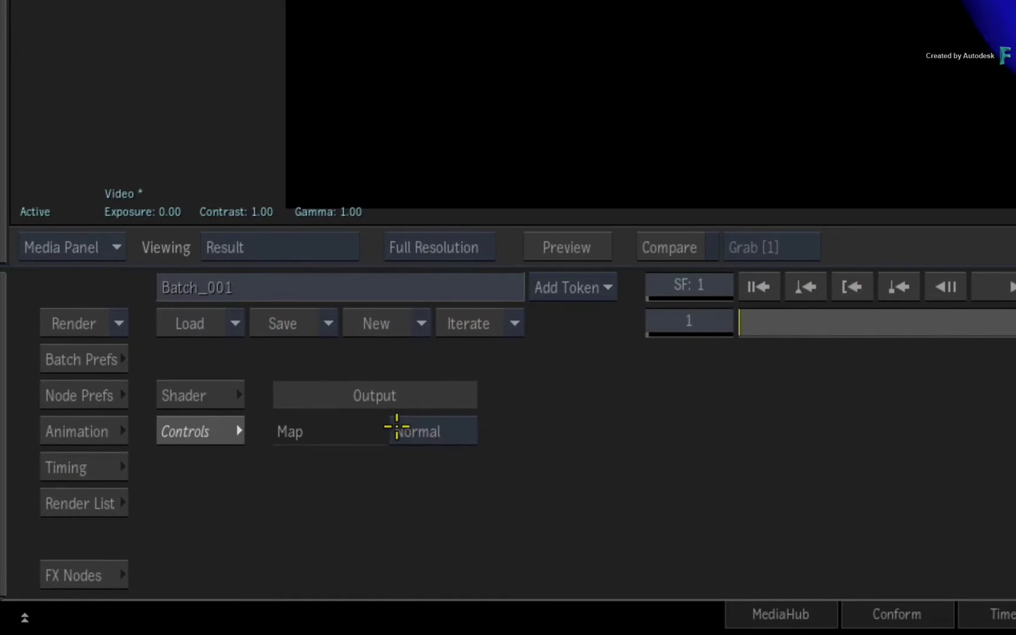
- Compare the face map outputs by switching the MLFaceMaps output map to UV, Depth and UVDepth in turn
{"action": "left_click", "coordinate": [198, 532]}
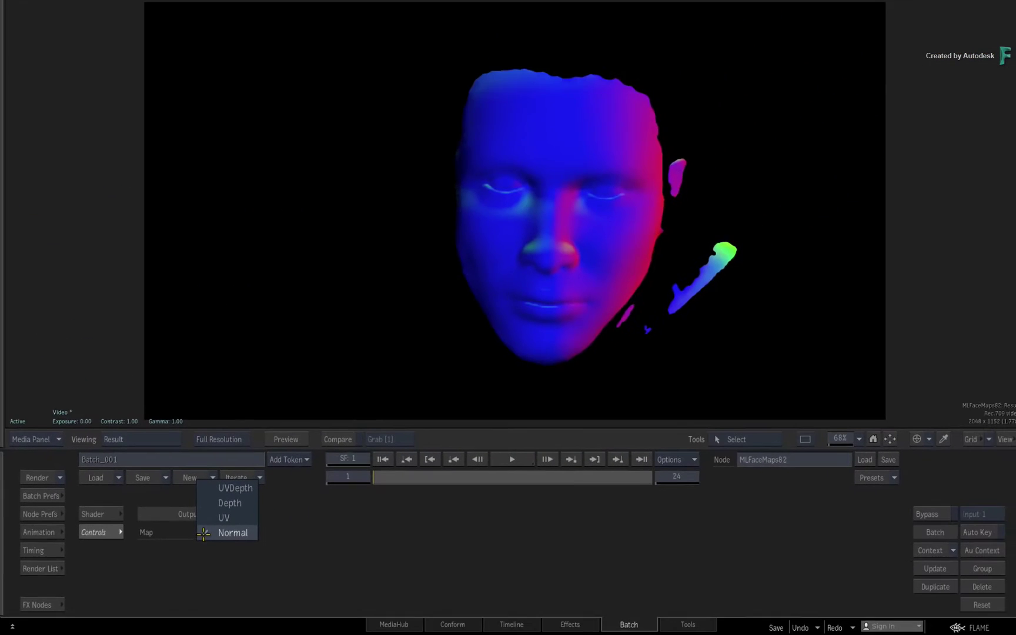
{"action": "left_click", "coordinate": [222, 518]}
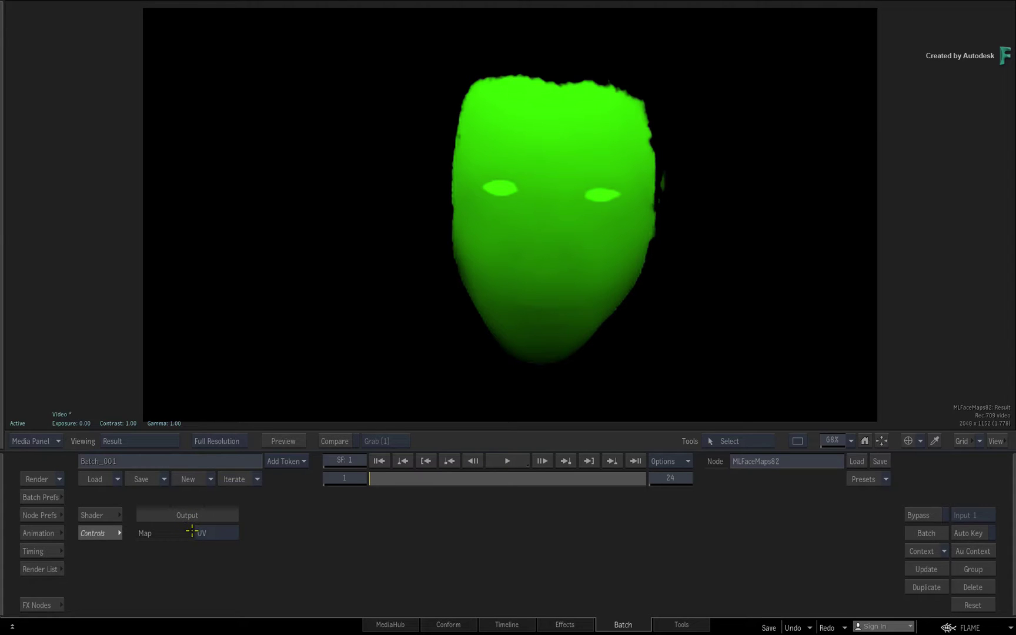
{"action": "left_click", "coordinate": [192, 531]}
{"action": "left_click", "coordinate": [202, 518]}
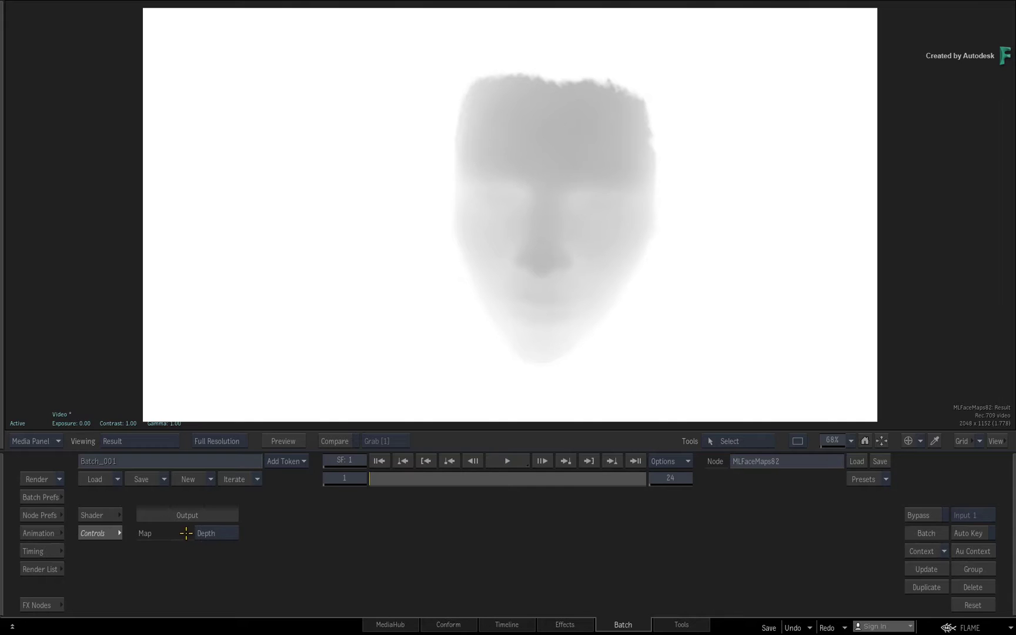
{"action": "left_click", "coordinate": [187, 532]}
{"action": "left_click", "coordinate": [204, 519]}
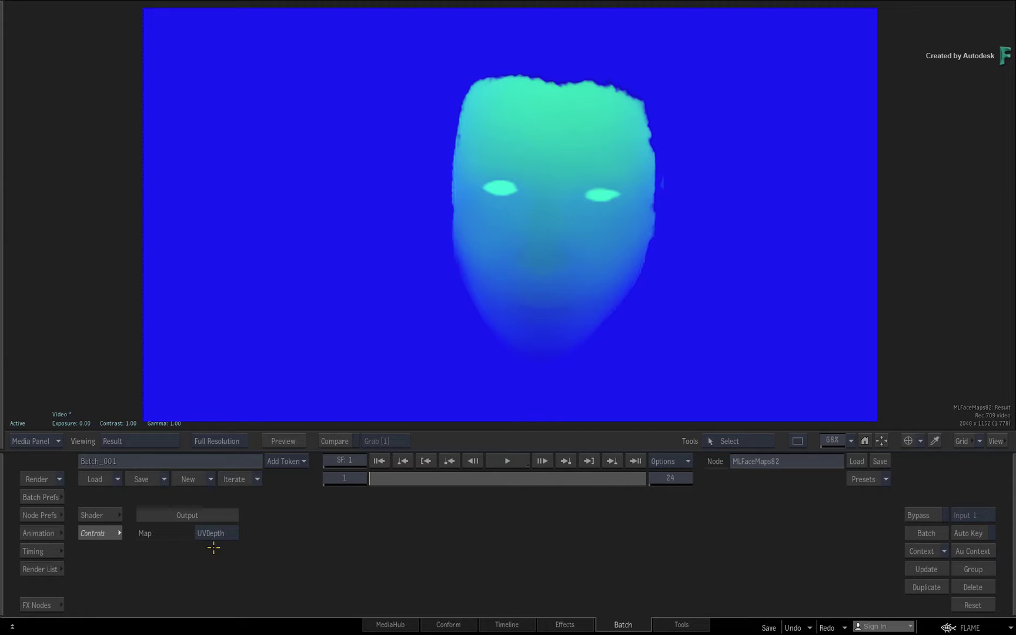
- Set the MLFaceMaps output map to Depth and return to the batch schematic
{"action": "left_click", "coordinate": [210, 534]}
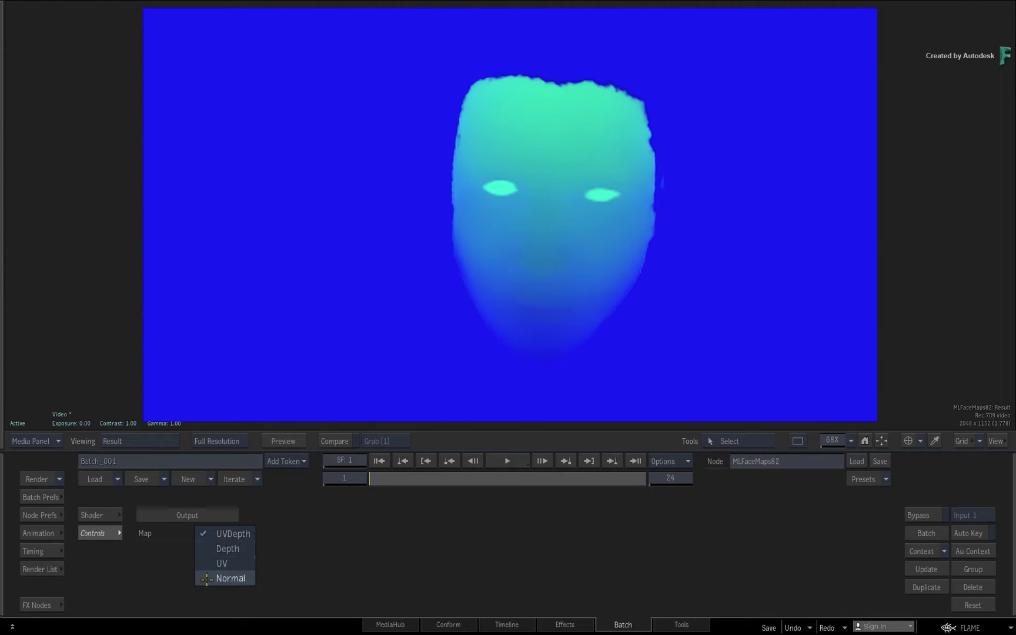
{"action": "left_click", "coordinate": [203, 548]}
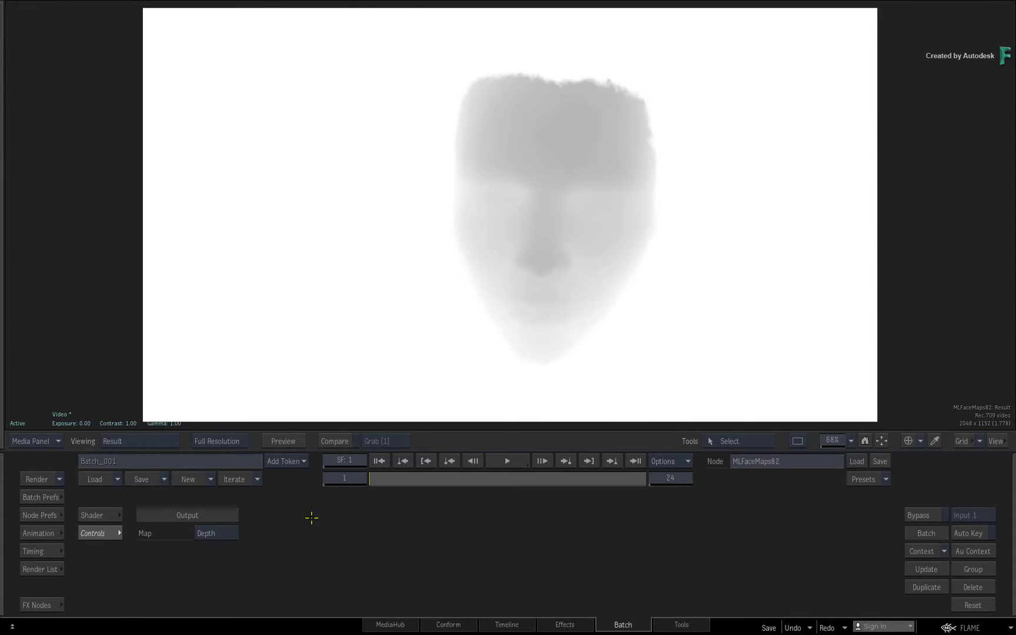
{"action": "key", "text": "Escape"}
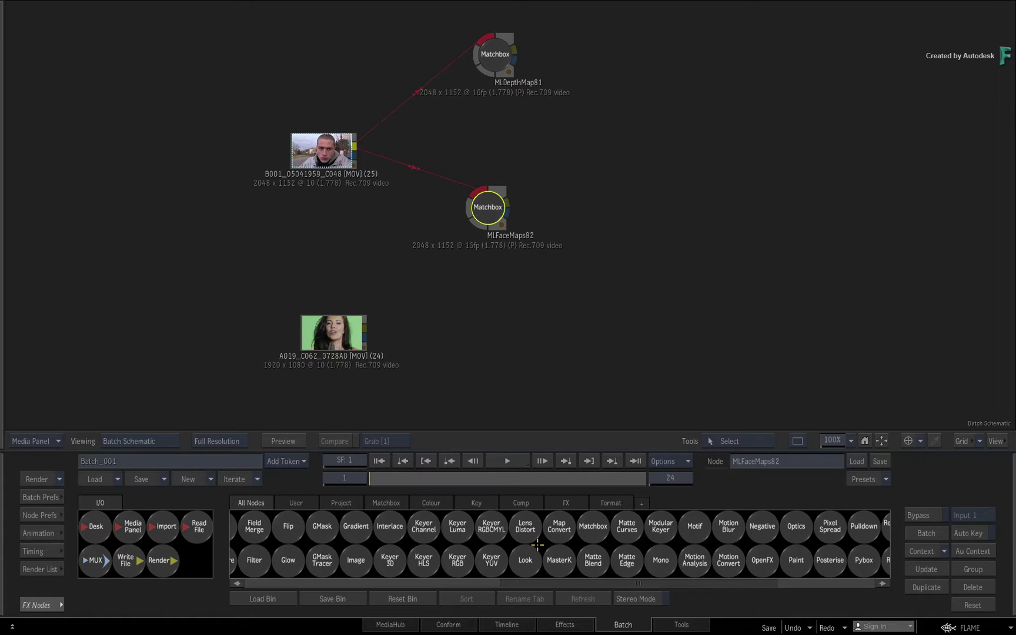
- Add a Depth Of Field node fed by the B001 clip and the MLFaceMaps output, and view its result
{"action": "key", "text": "d"}
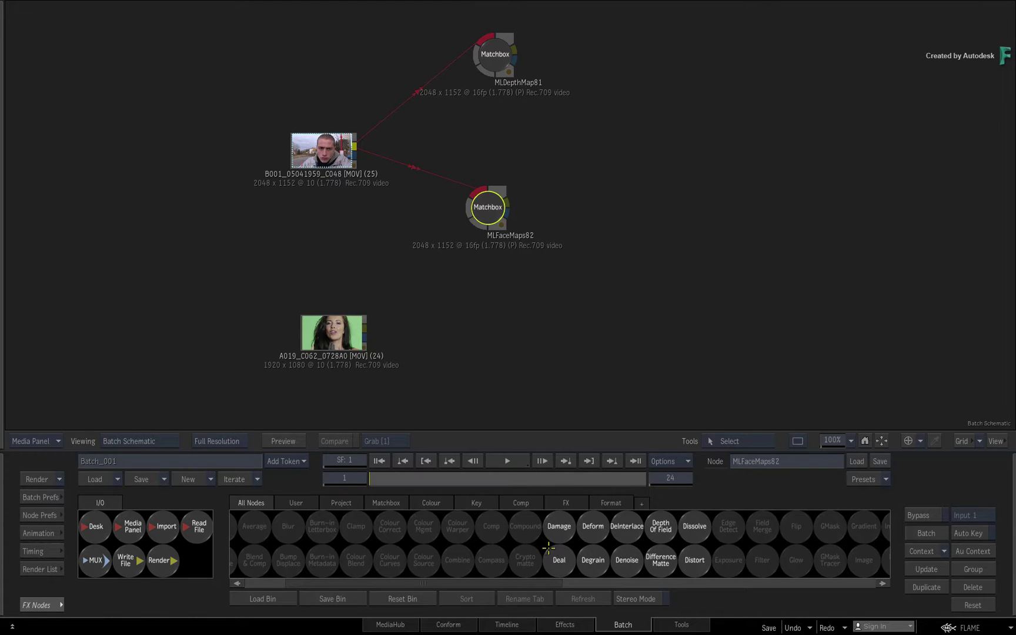
{"action": "left_click_drag", "start_coordinate": [661, 527], "coordinate": [756, 324]}
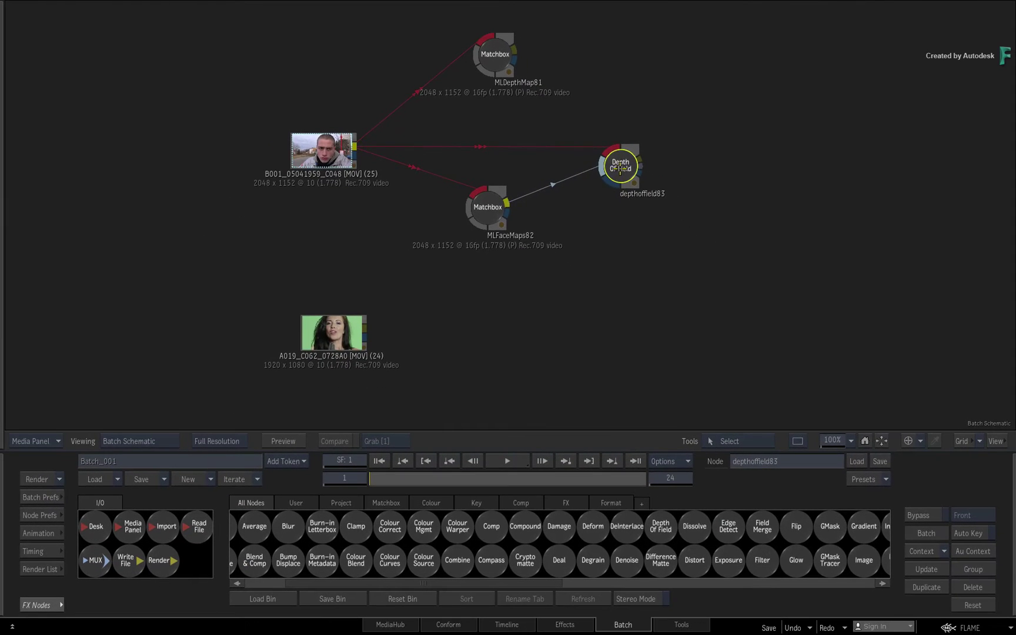
{"action": "key", "text": "F4"}
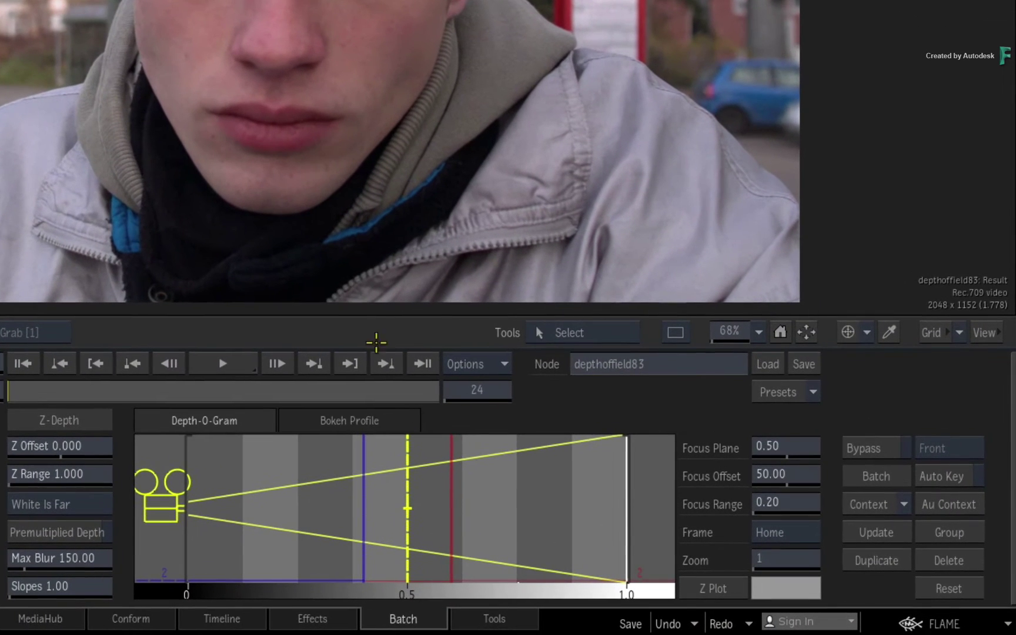
- Set the Depth-O-Gram zoom to 100 and adjust the Z-Depth to an offset of 0.413 and a range of 0.741
{"action": "left_click", "coordinate": [764, 561]}
{"action": "type", "text": "100"}
{"action": "key", "text": "Return"}
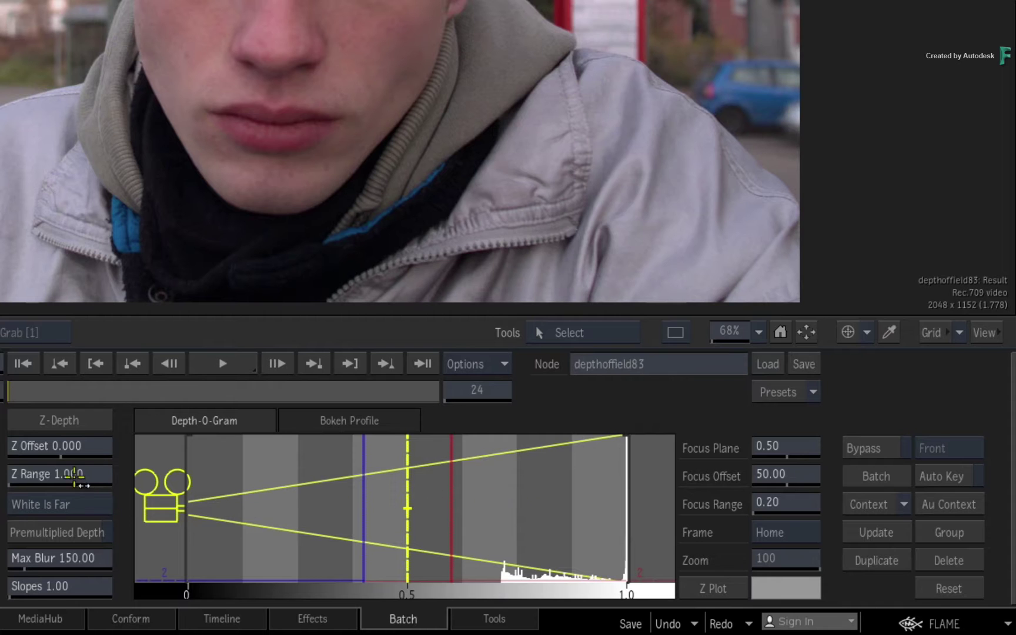
{"action": "left_click_drag", "start_coordinate": [76, 447], "coordinate": [258, 428]}
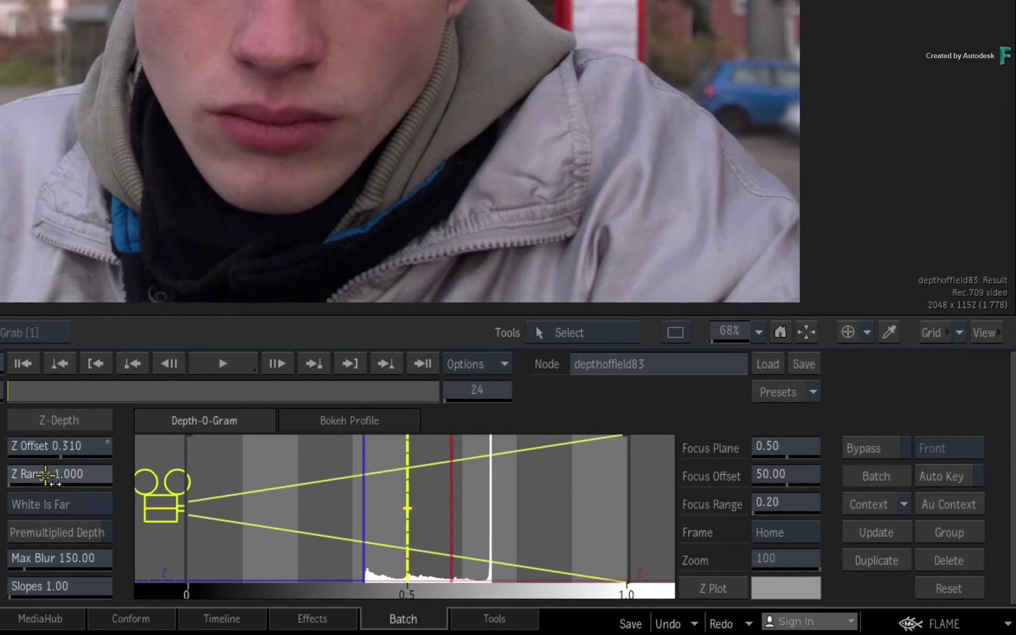
{"action": "left_click_drag", "start_coordinate": [46, 475], "coordinate": [2, 476]}
{"action": "left_click_drag", "start_coordinate": [79, 448], "coordinate": [171, 481]}
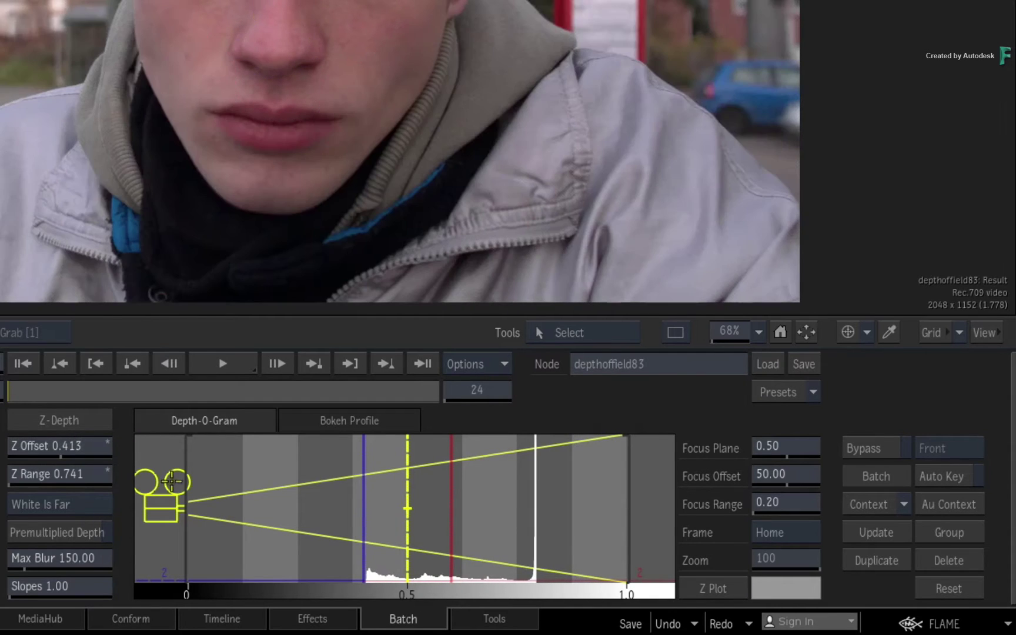
- Set the depth of field focus plane to 0.43 and widen the focus range to 0.48
{"action": "mouse_move", "coordinate": [797, 450]}
{"action": "left_mouse_down"}
{"action": "mouse_move", "coordinate": [779, 447]}
{"action": "mouse_move", "coordinate": [789, 446]}
{"action": "left_mouse_up"}
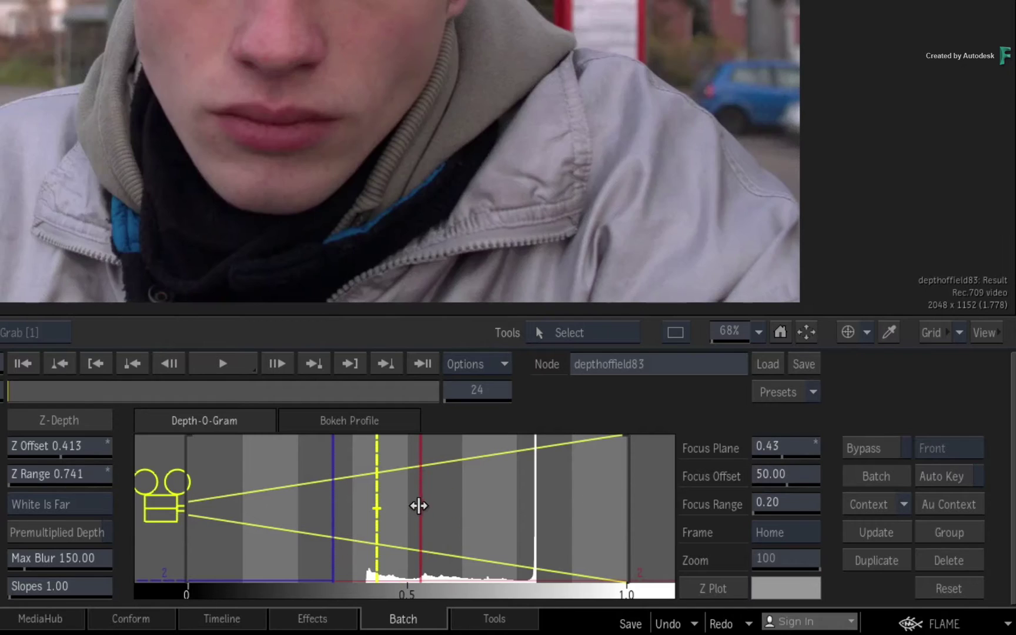
{"action": "left_click_drag", "start_coordinate": [418, 506], "coordinate": [552, 492]}
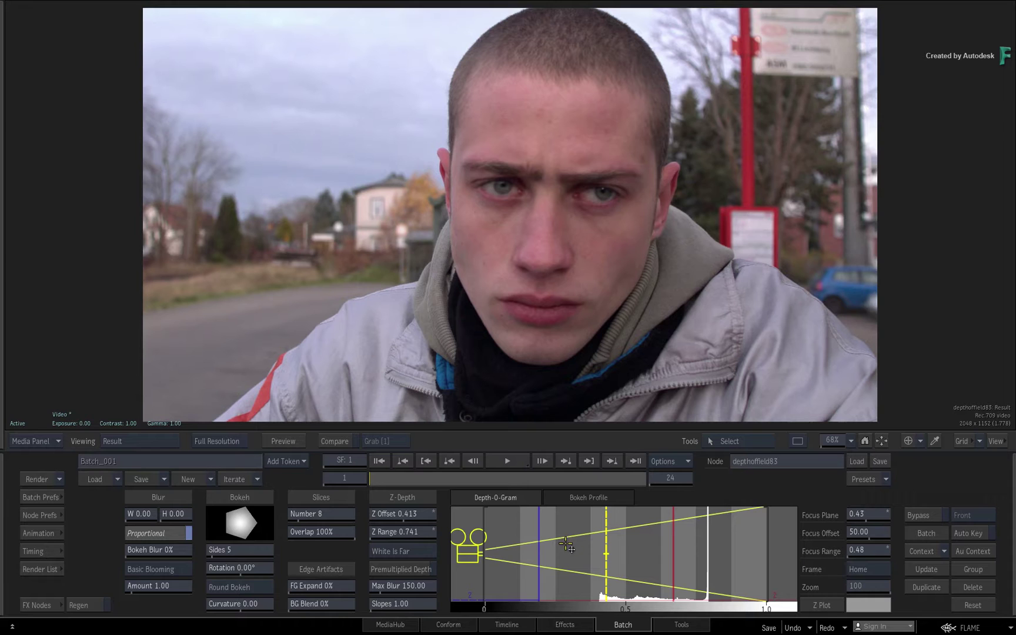
- Raise the proportional blur width and height to 225 and shift the focus plane to 0.45, trying 0.40 first
{"action": "left_click_drag", "start_coordinate": [150, 517], "coordinate": [217, 511]}
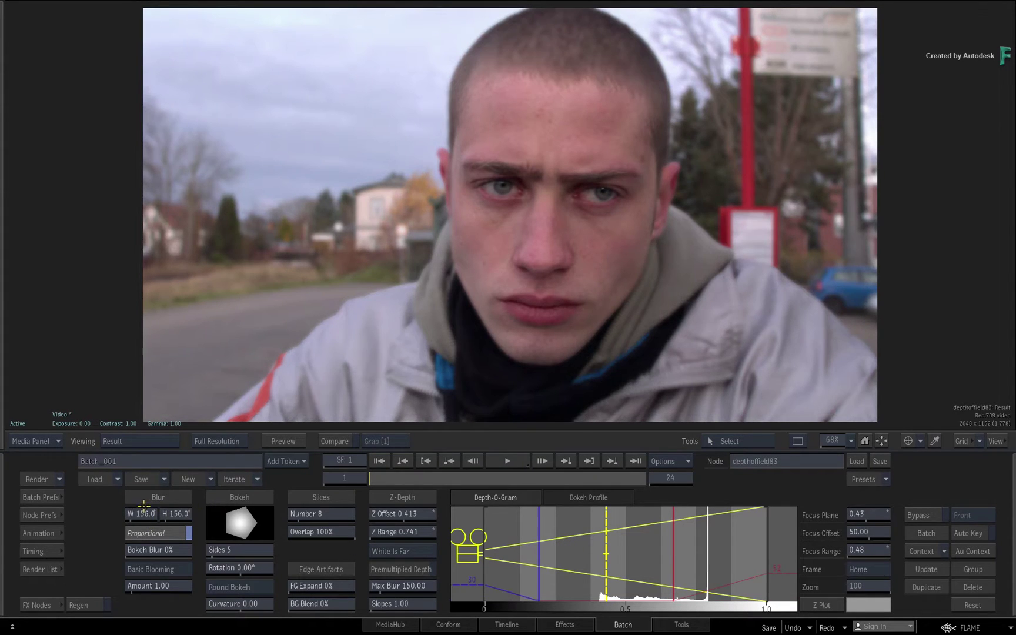
{"action": "left_click_drag", "start_coordinate": [144, 504], "coordinate": [192, 519]}
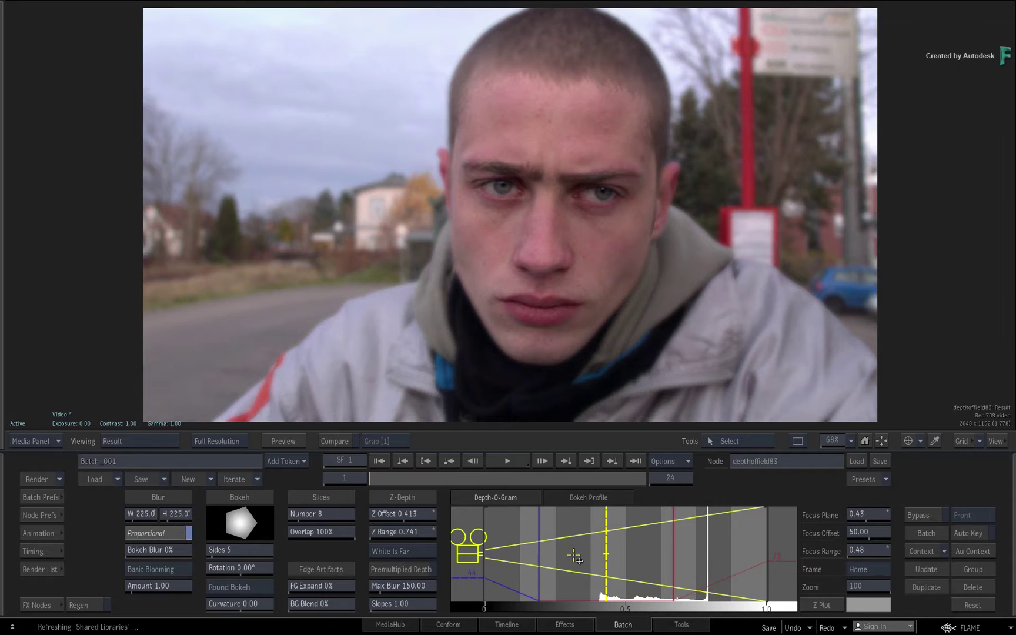
{"action": "left_click_drag", "start_coordinate": [606, 554], "coordinate": [599, 552]}
{"action": "left_click_drag", "start_coordinate": [594, 553], "coordinate": [591, 553]}
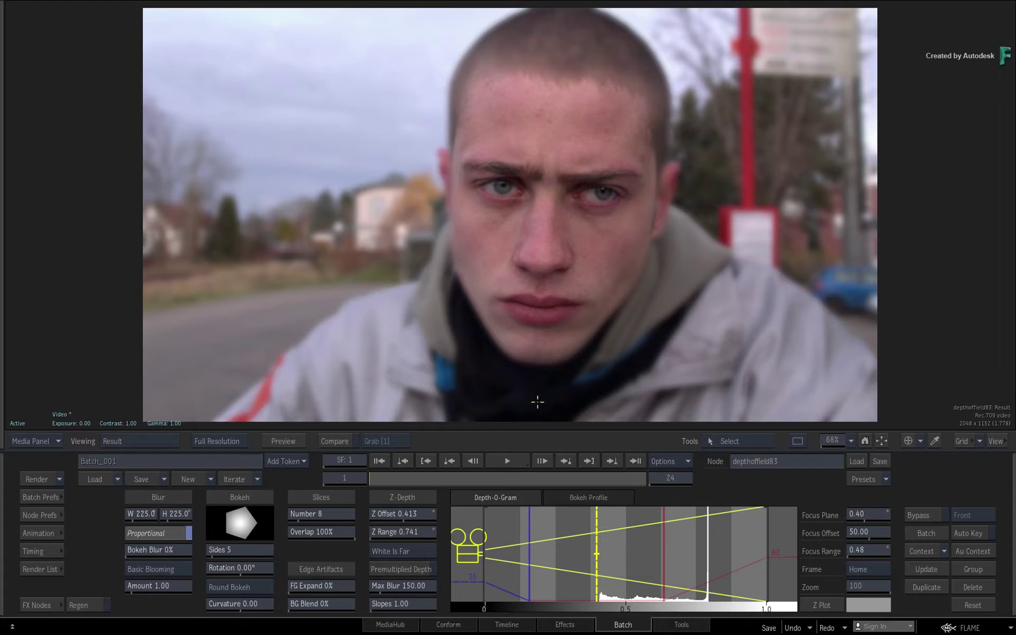
{"action": "left_click_drag", "start_coordinate": [597, 552], "coordinate": [611, 553]}
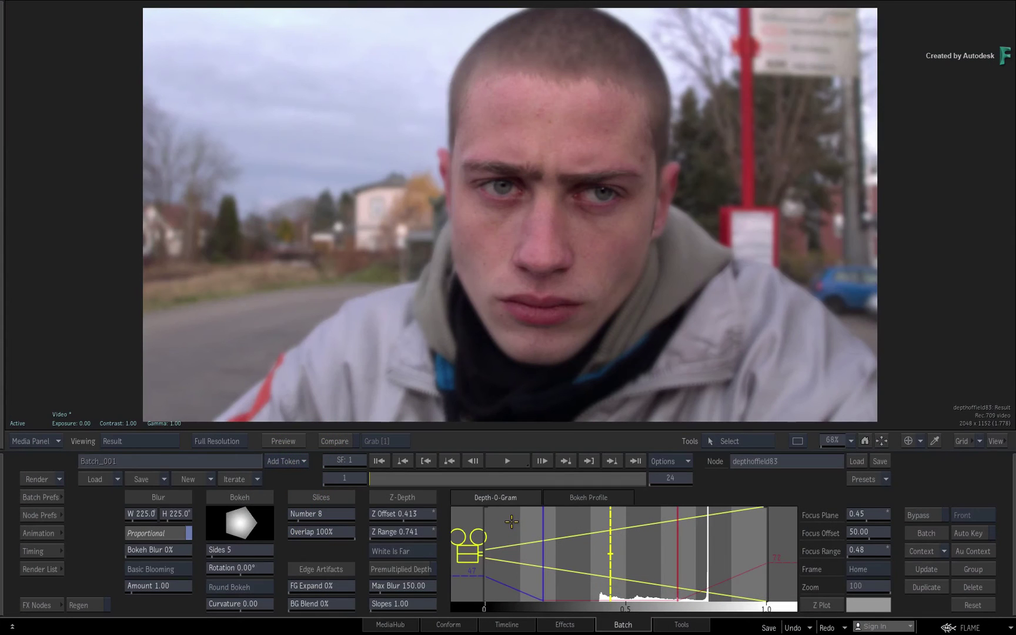
{"action": "key", "text": "Escape"}
- Add an Action node to the schematic beside the A019_C062_0728A0 clip
{"action": "left_click_drag", "start_coordinate": [548, 371], "coordinate": [658, 215]}
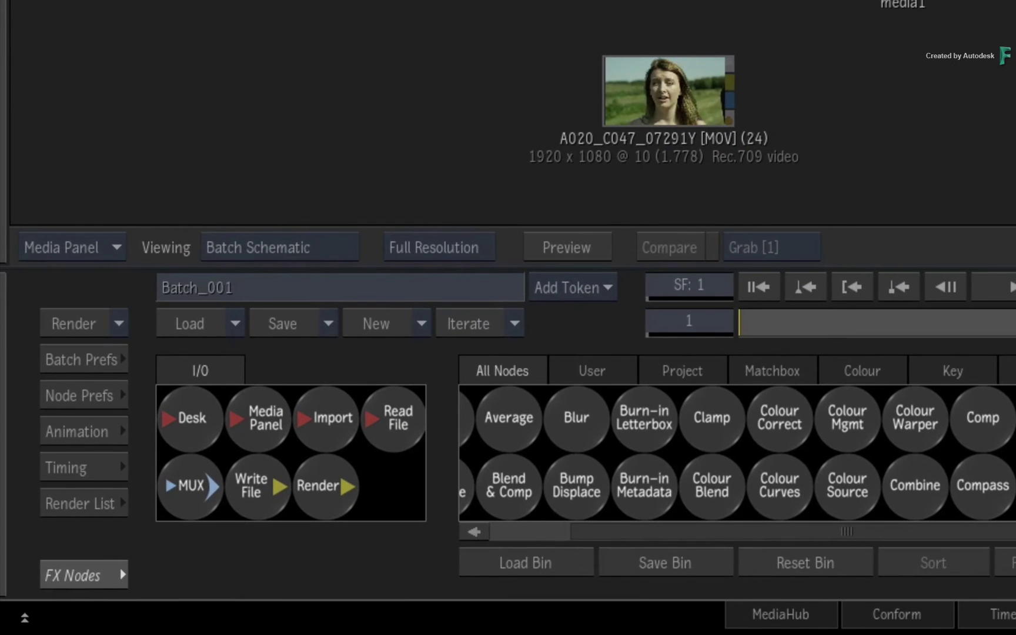
{"action": "scroll", "coordinate": [891, 445], "scroll_direction": "left", "scroll_amount": 3}
{"action": "left_click", "coordinate": [552, 480]}
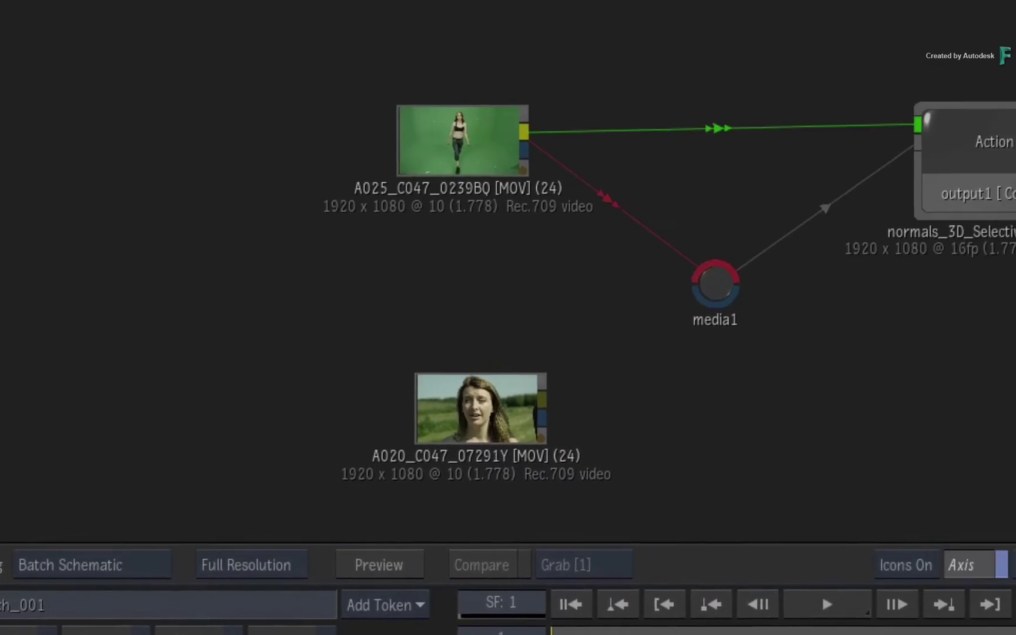
{"action": "left_click", "coordinate": [771, 162]}
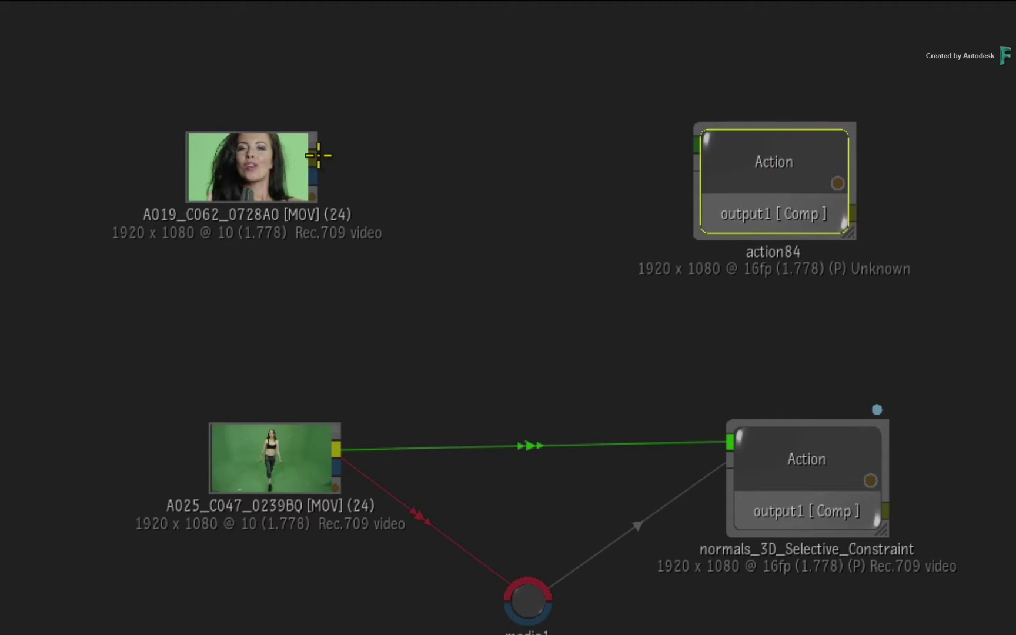
- Connect the A019_C062_0728A0 clip to the new Action node's inputs and open the Action in a 2-up view
{"action": "left_click_drag", "start_coordinate": [318, 155], "coordinate": [697, 144]}
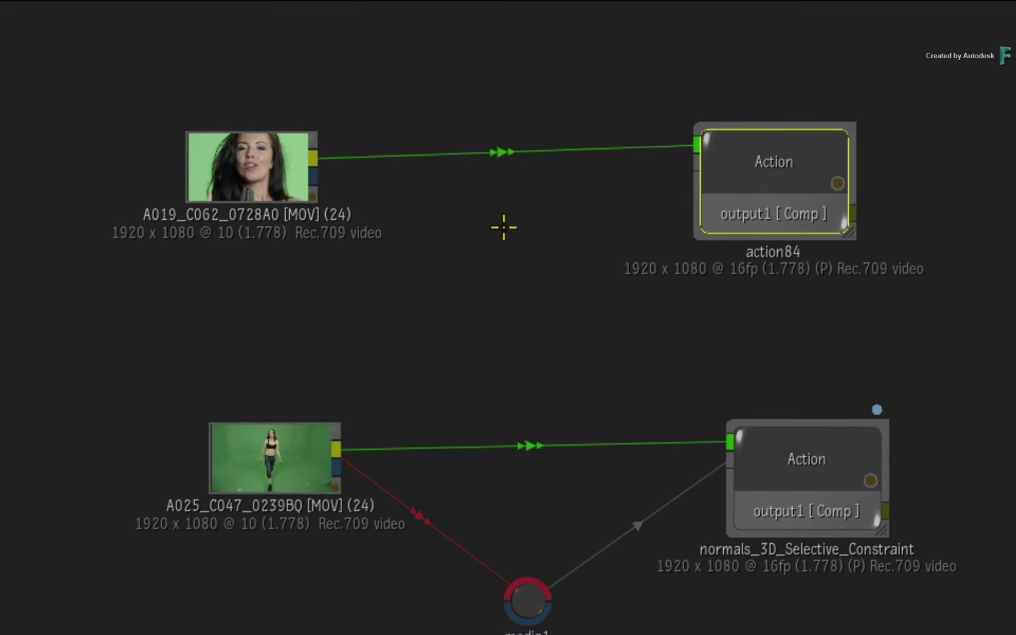
{"action": "key", "text": "alt+2"}
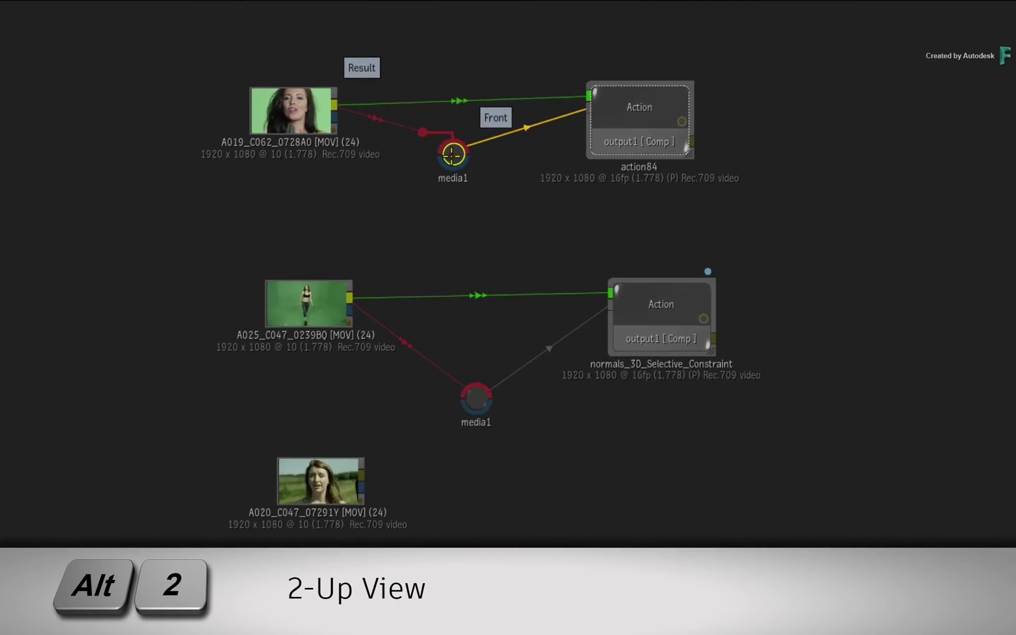
{"action": "double_click", "coordinate": [559, 108]}
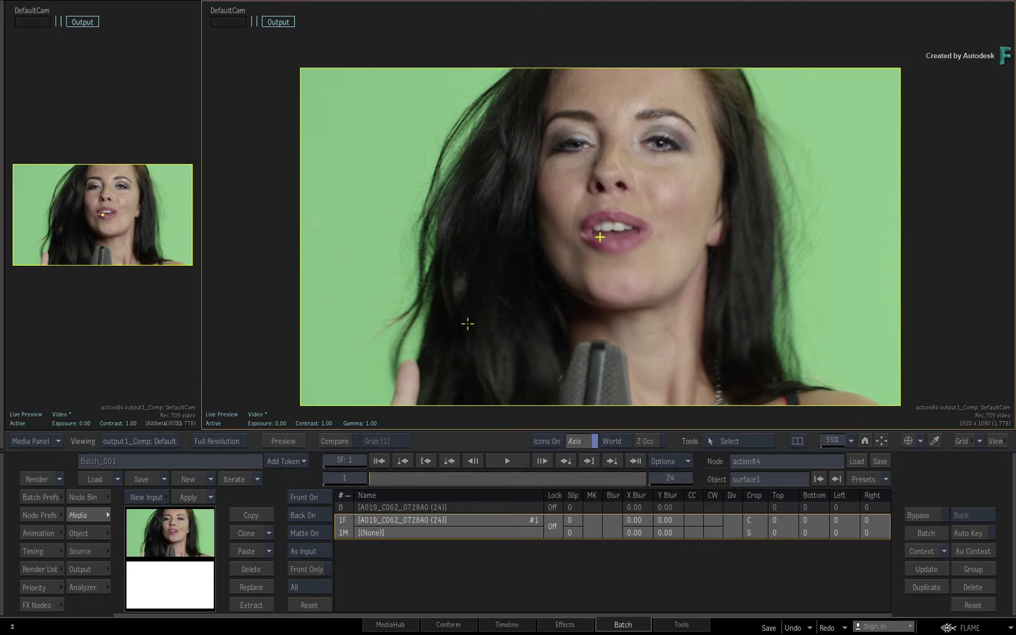
- Show the Manager in the narrow viewport, widen it slightly and enlarge the result image in the other viewport
{"action": "key", "text": "8"}
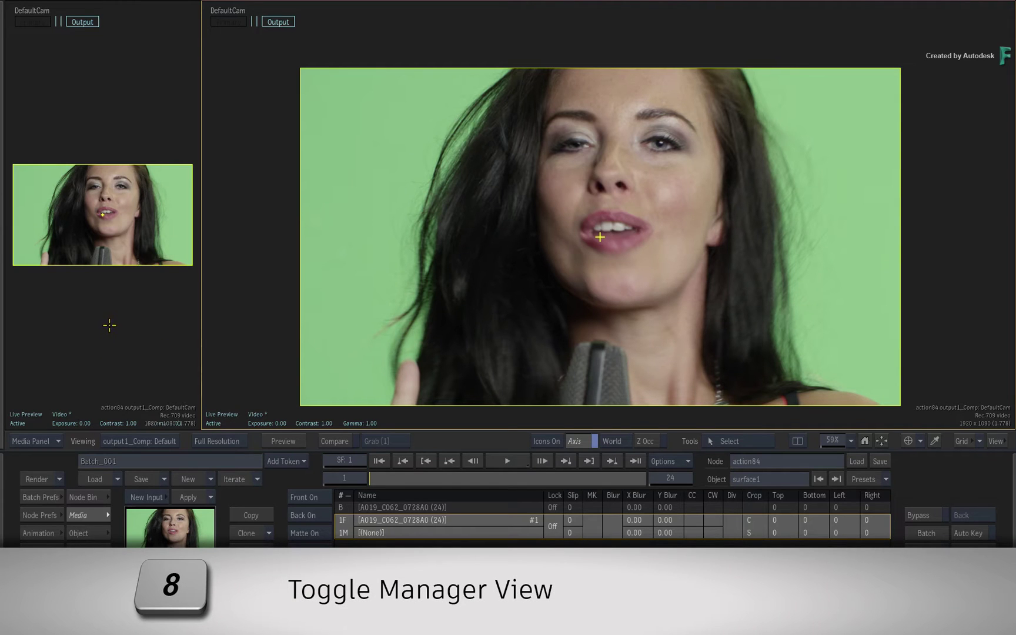
{"action": "left_click_drag", "start_coordinate": [199, 301], "coordinate": [248, 306]}
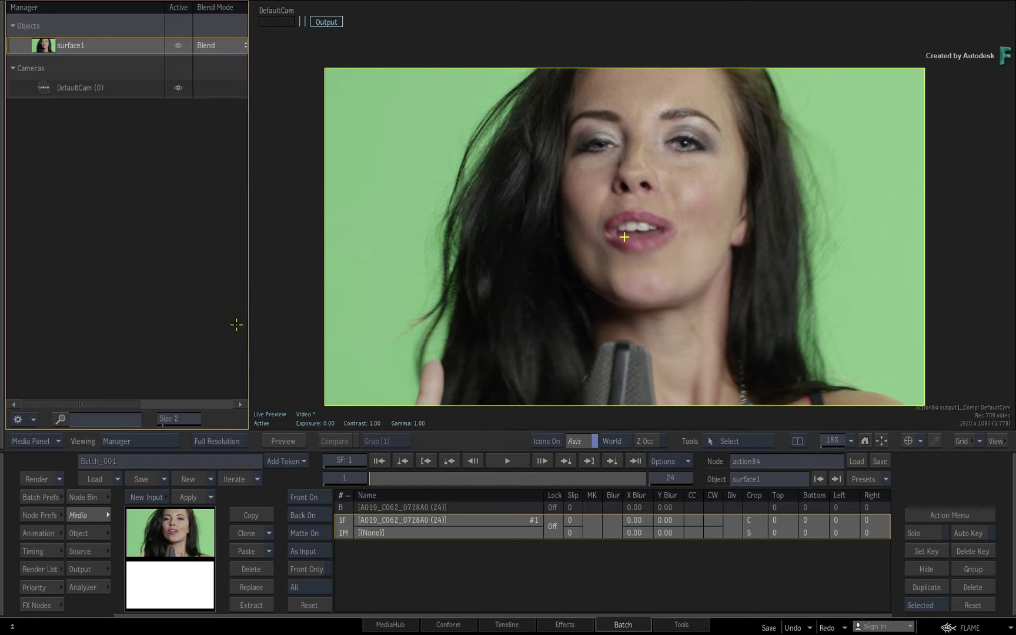
{"action": "left_click", "coordinate": [882, 441]}
{"action": "scroll", "coordinate": [624, 236], "scroll_direction": "up", "scroll_amount": 2}
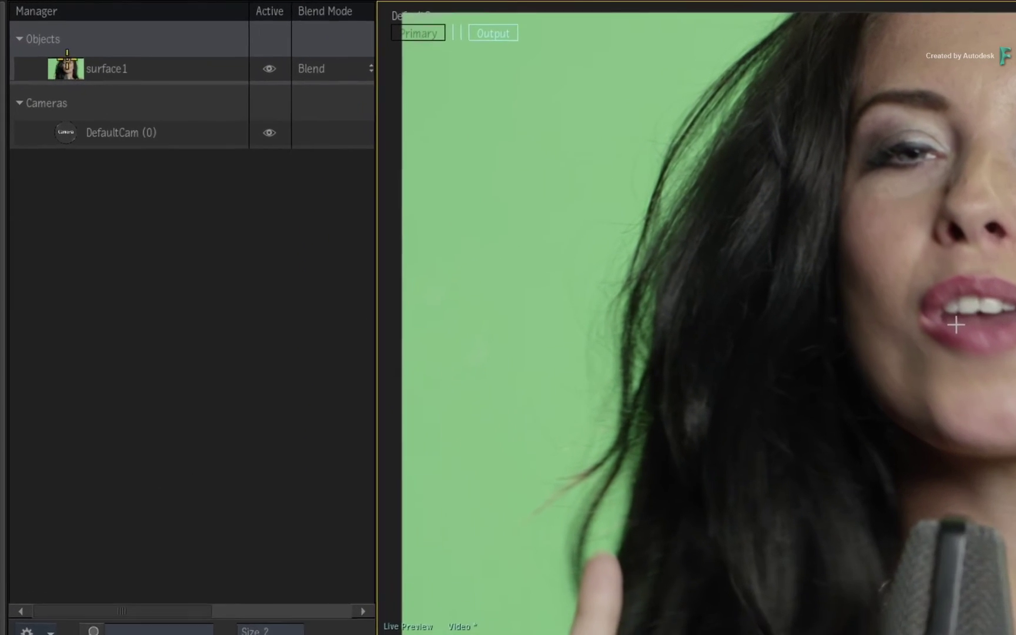
{"action": "right_click", "coordinate": [68, 67]}
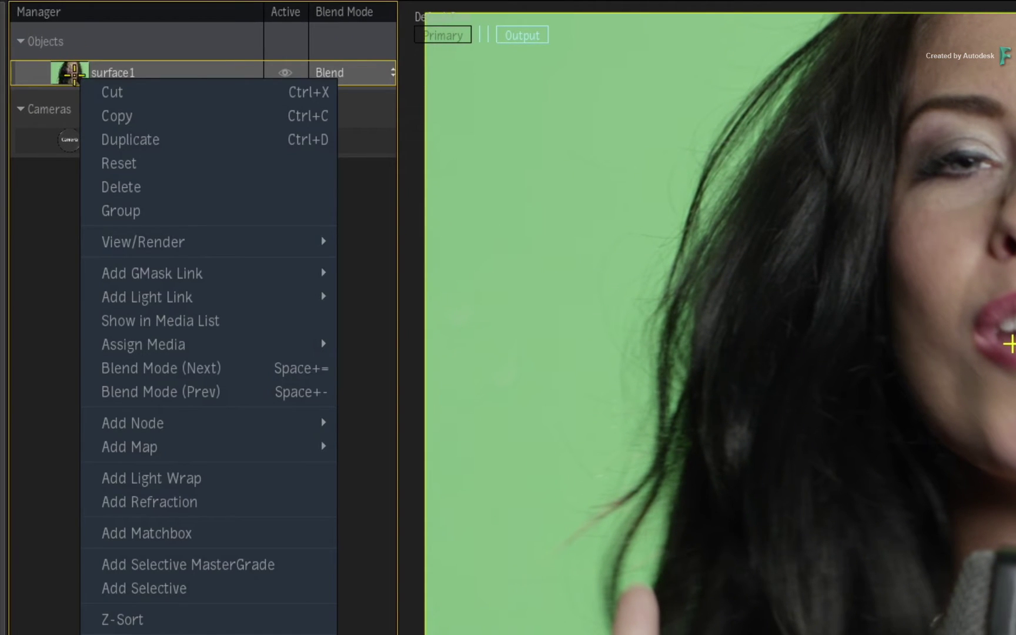
{"action": "mouse_move", "coordinate": [257, 450]}
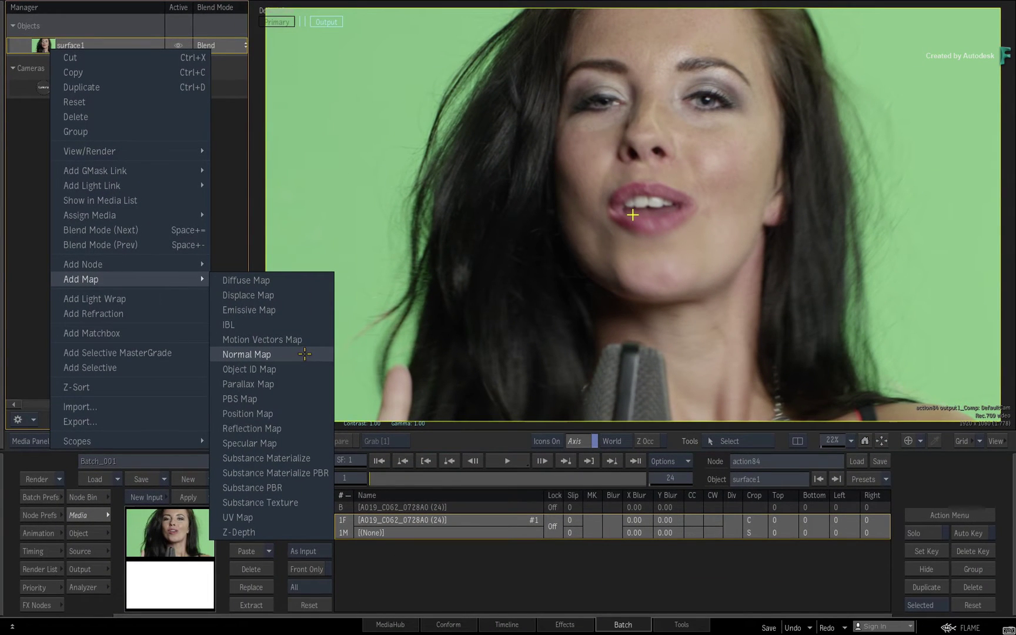
{"action": "left_click", "coordinate": [304, 354]}
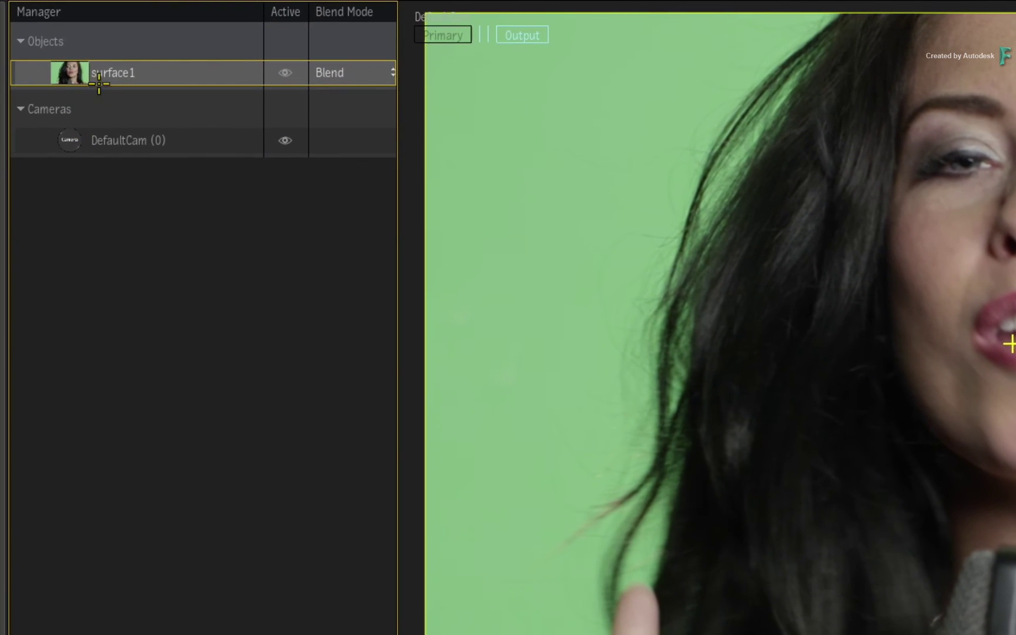
- Add a Selective MasterGrade to surface1 and select the new selective in the Manager
{"action": "right_click", "coordinate": [170, 72]}
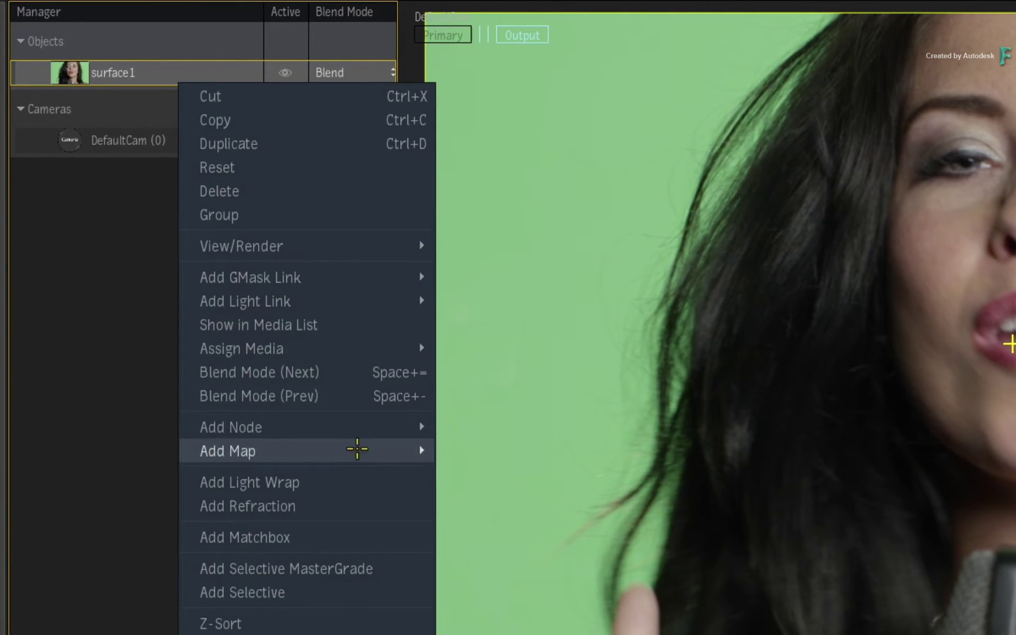
{"action": "left_click", "coordinate": [403, 572]}
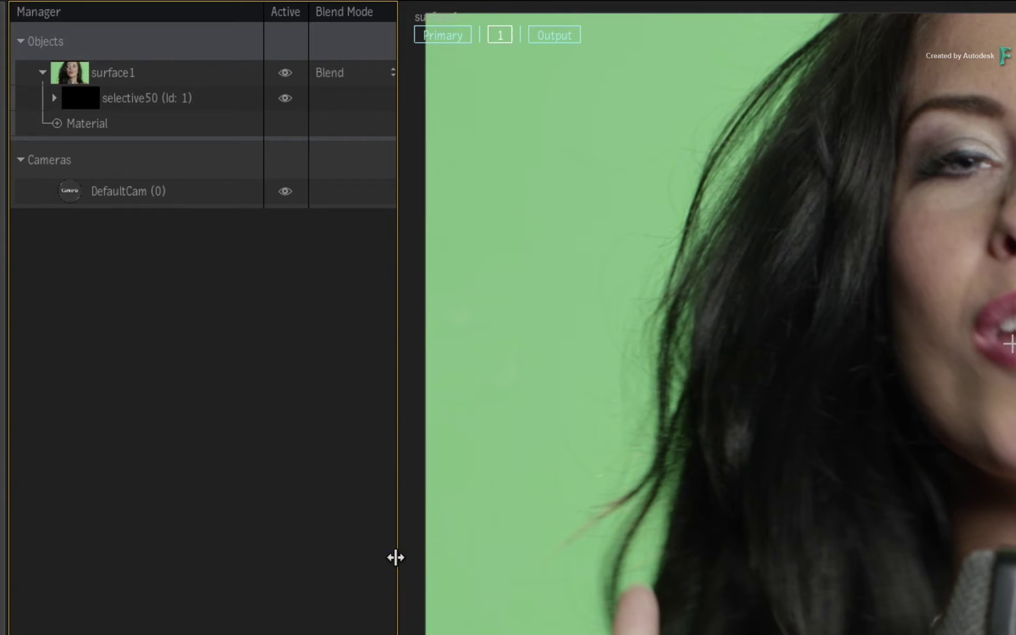
{"action": "left_click", "coordinate": [119, 97]}
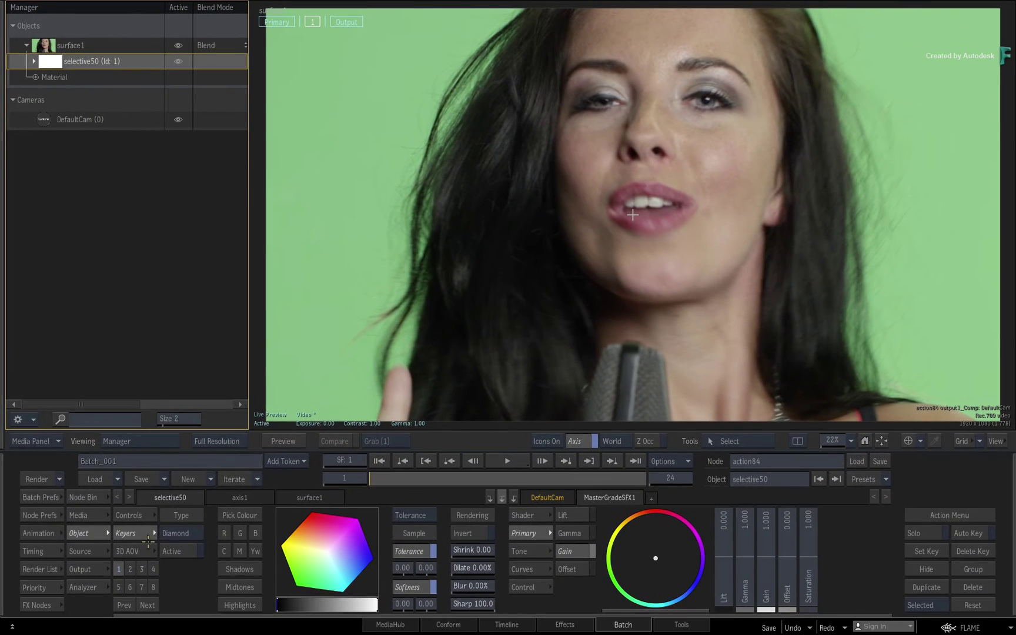
- Set the selective's 3D AOV type to Normals and create the corresponding map
{"action": "left_click", "coordinate": [135, 550]}
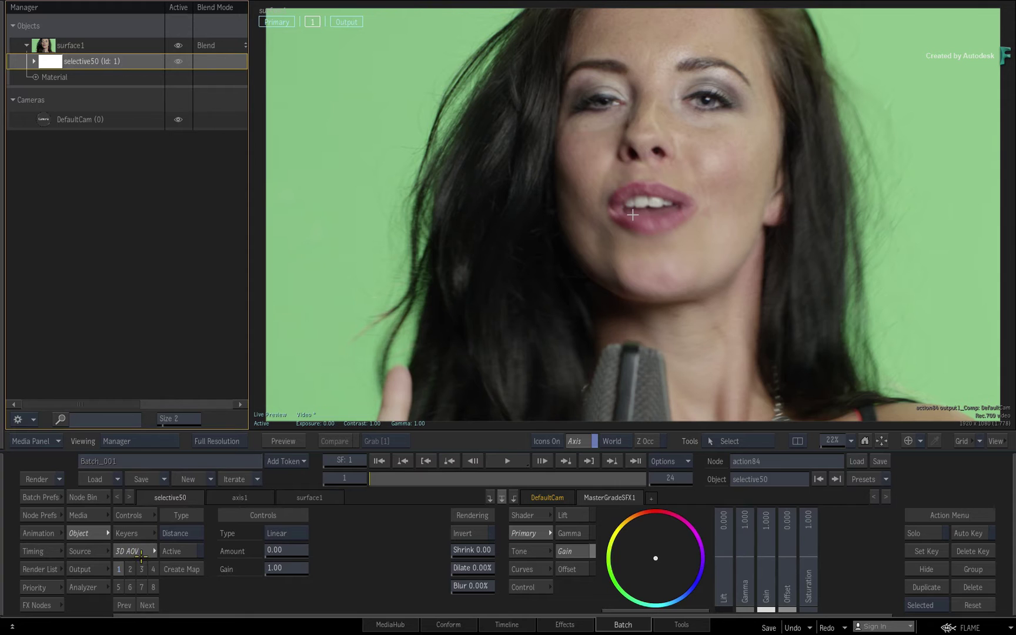
{"action": "left_click", "coordinate": [192, 533]}
{"action": "left_click", "coordinate": [195, 564]}
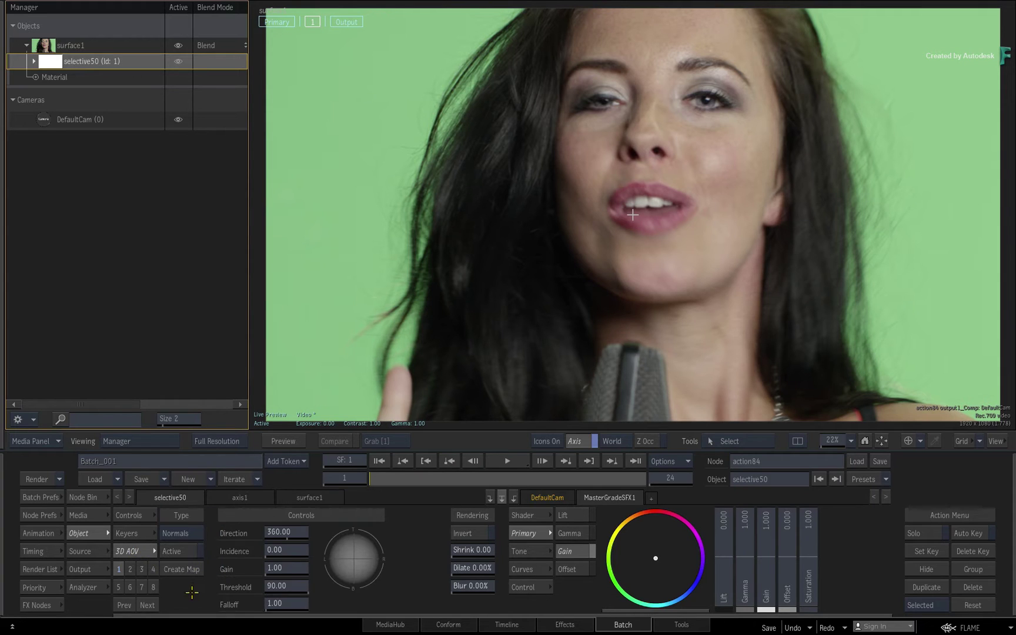
{"action": "left_click", "coordinate": [185, 569]}
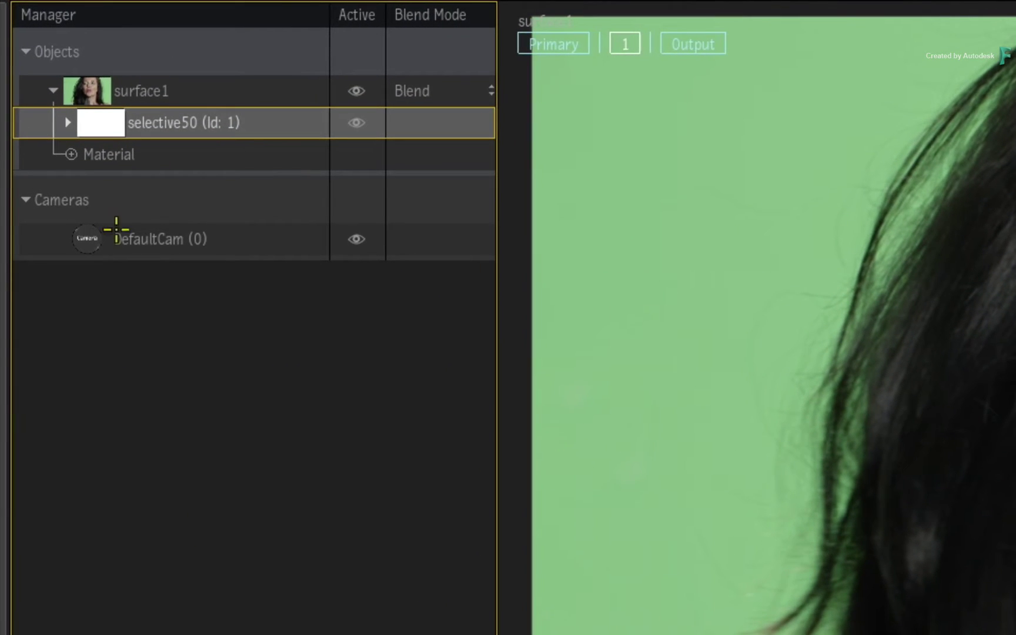
- Examine the new normal map under surface1's material in the object view, along with its Face Analysis controls and analysis caching settings
{"action": "left_click", "coordinate": [72, 154]}
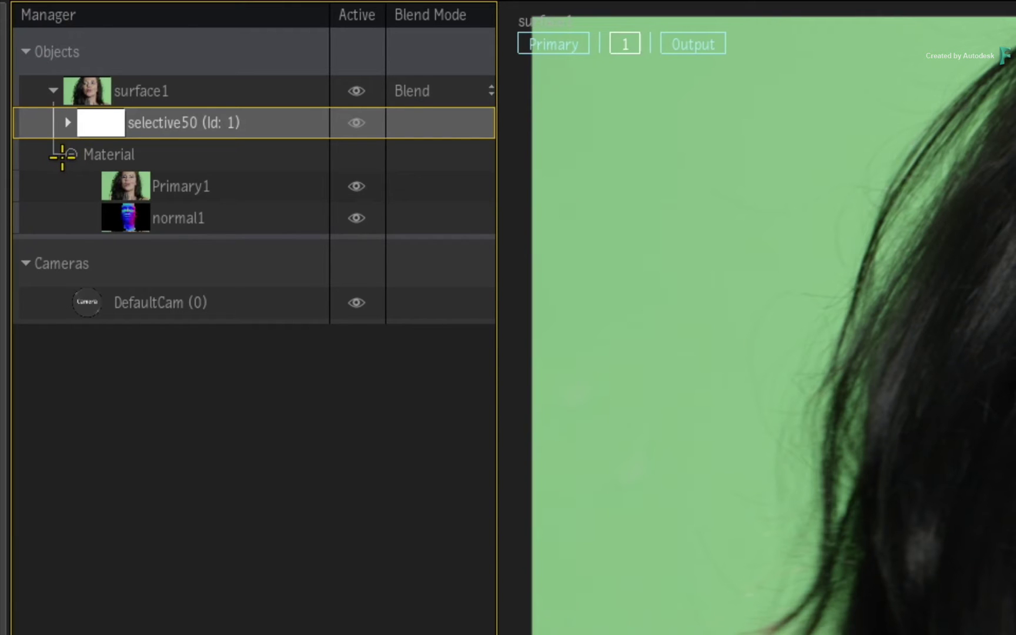
{"action": "left_click", "coordinate": [130, 218]}
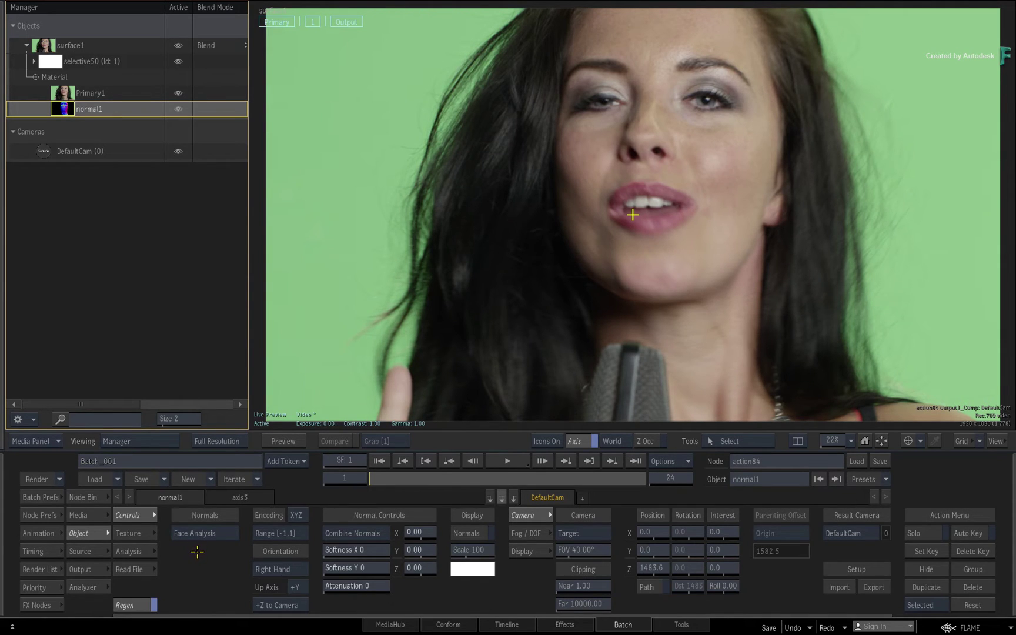
{"action": "key", "text": "F8"}
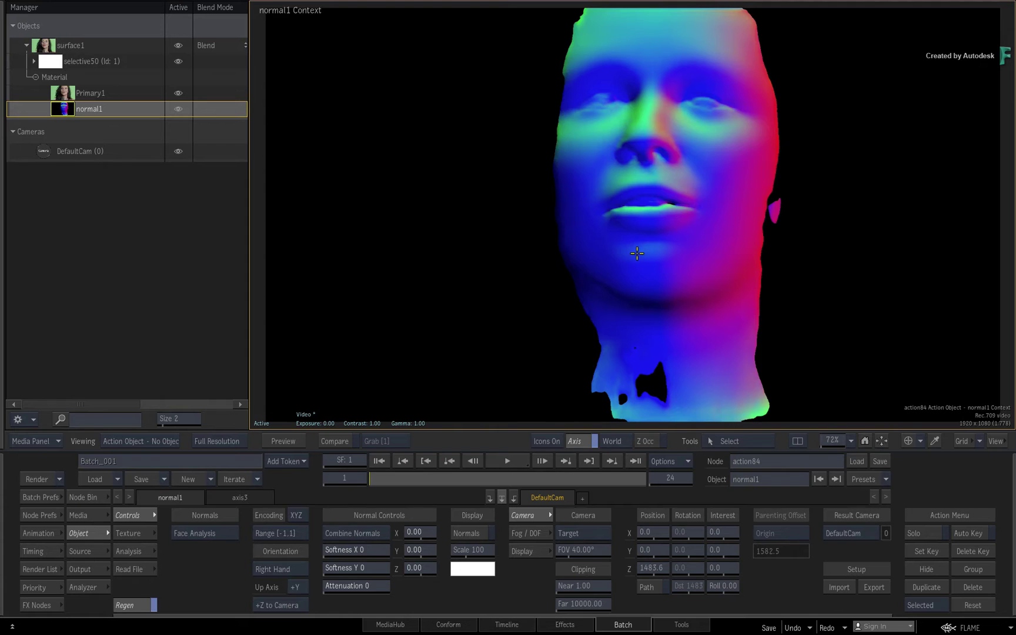
{"action": "left_click_drag", "start_coordinate": [418, 476], "coordinate": [223, 470]}
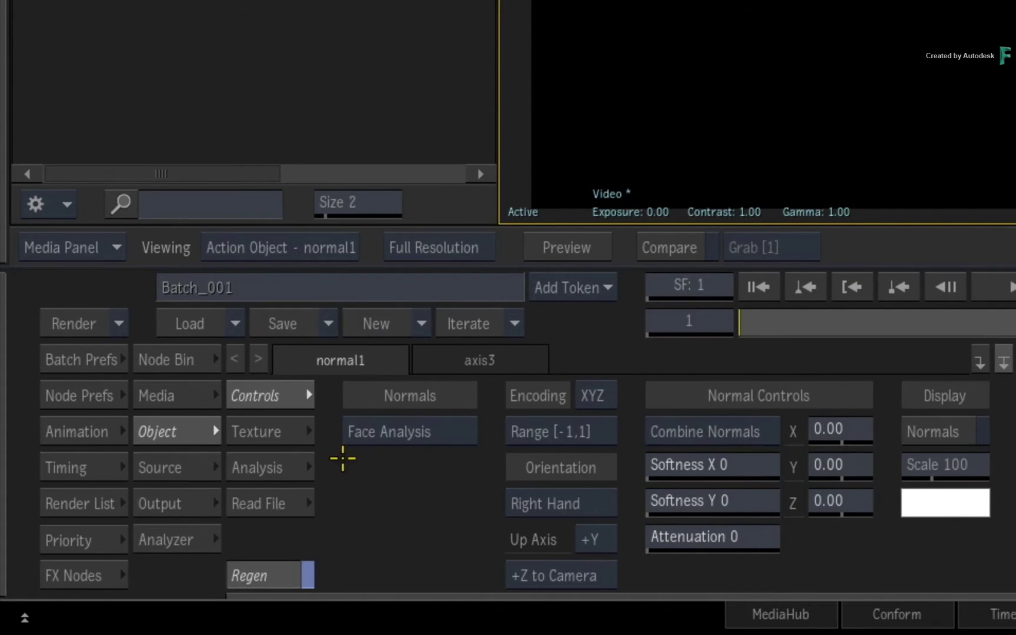
{"action": "left_click", "coordinate": [282, 466]}
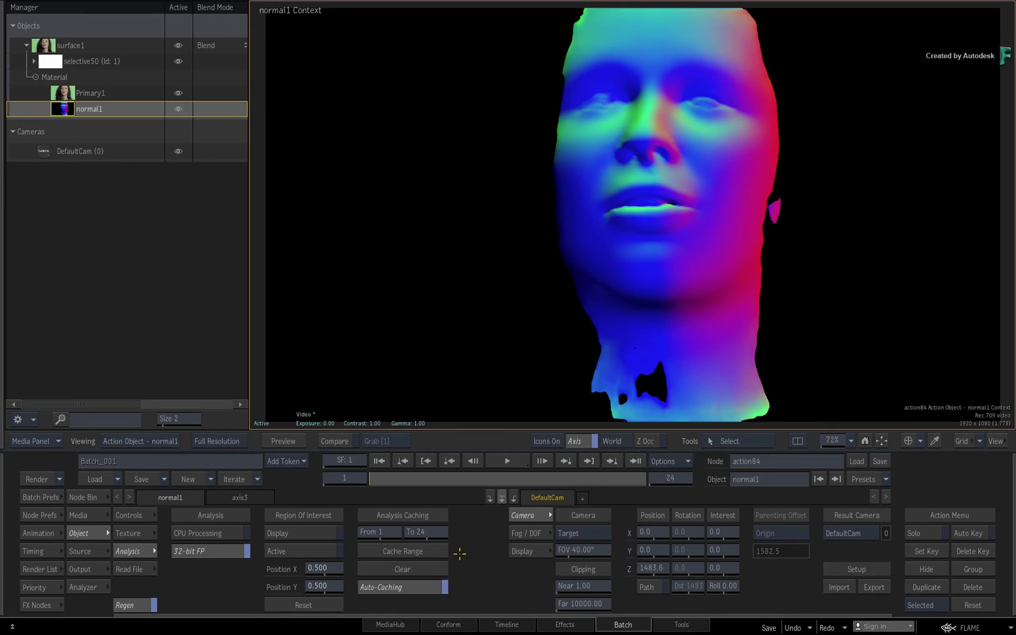
{"action": "left_click", "coordinate": [146, 515]}
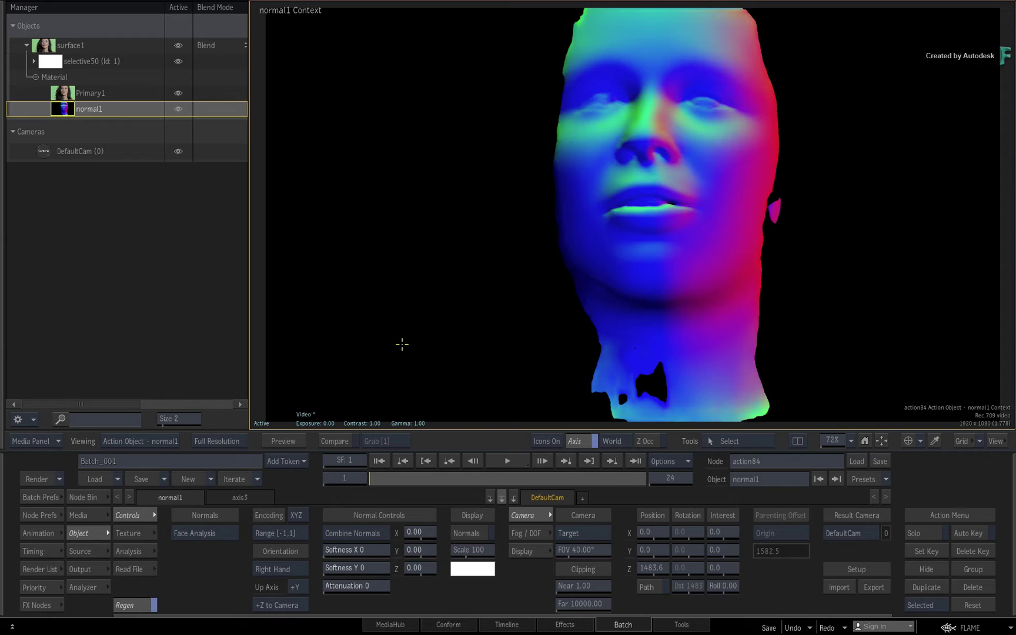
- Push the selective's MasterGrade gain colour towards magenta while viewing the Action result
{"action": "left_click", "coordinate": [48, 61]}
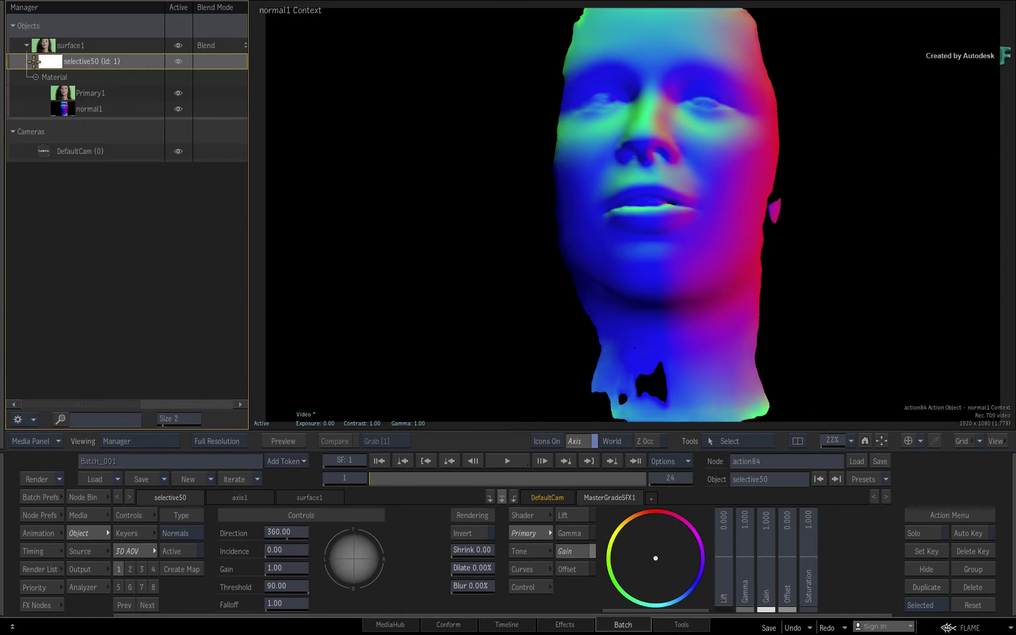
{"action": "left_click", "coordinate": [33, 61]}
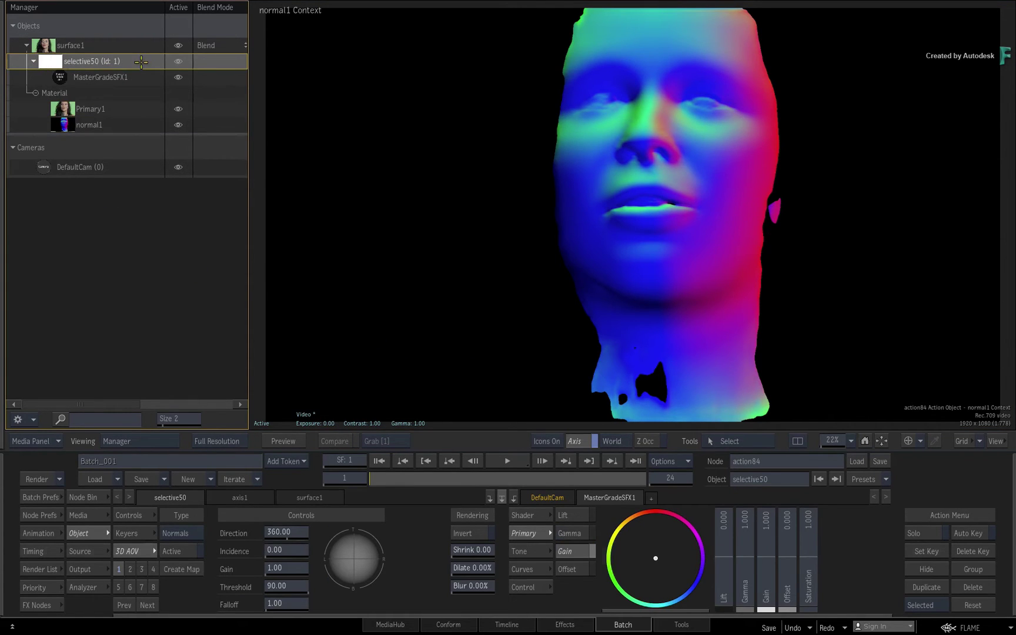
{"action": "key", "text": "F4"}
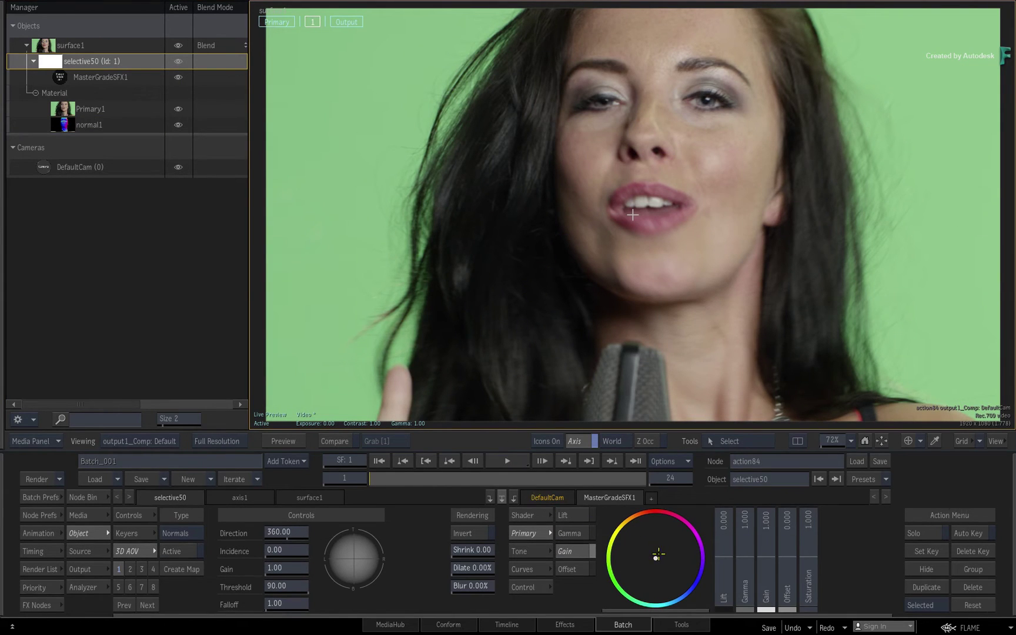
{"action": "left_click_drag", "start_coordinate": [687, 551], "coordinate": [908, 511]}
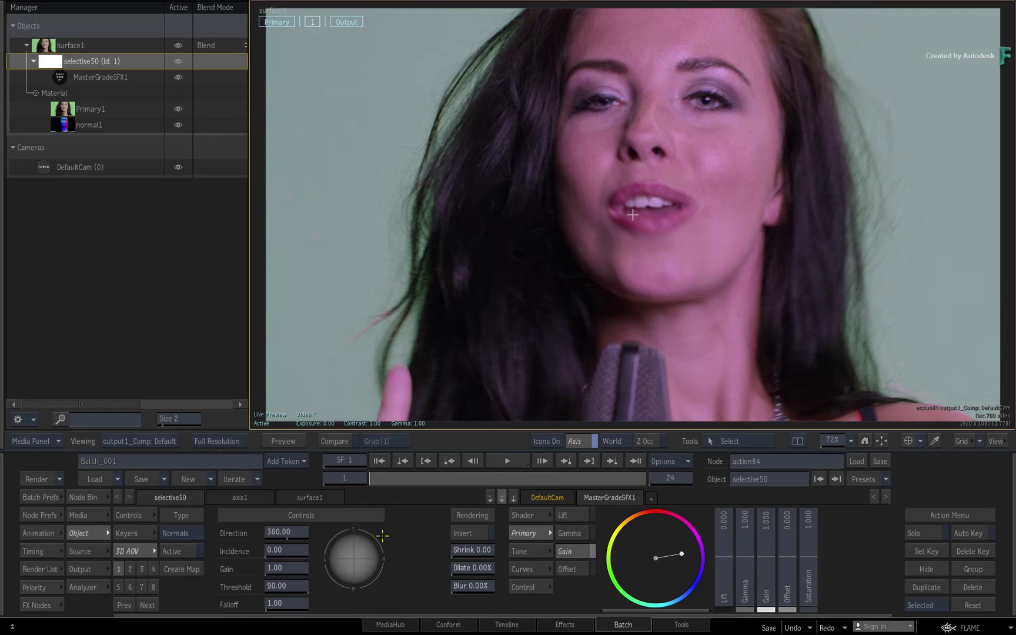
- Activate the Normals 3D AOV on the selective to confine the grade to the face
{"action": "left_click", "coordinate": [125, 530]}
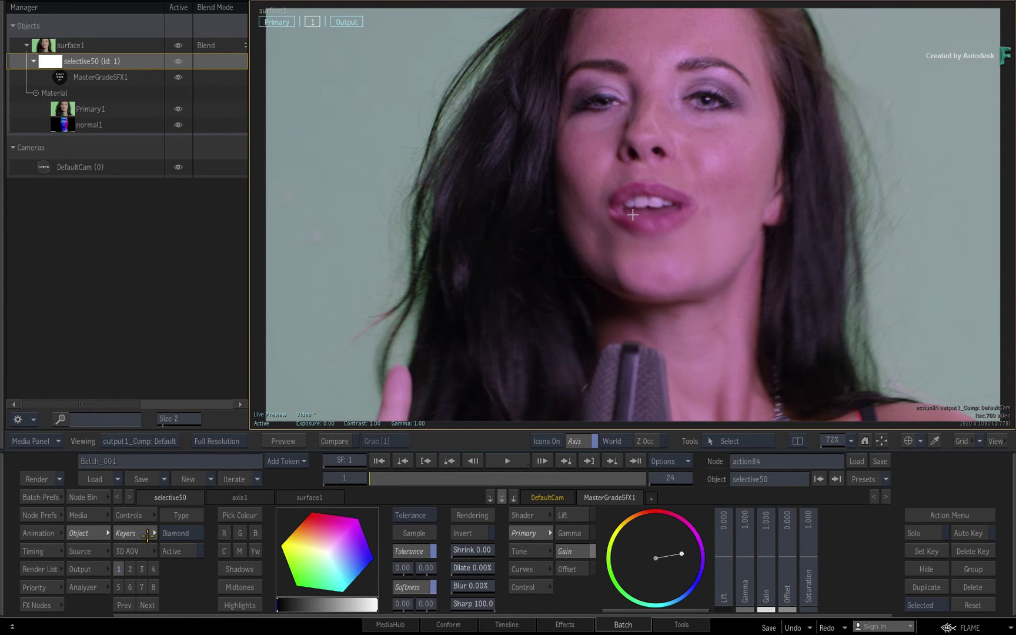
{"action": "left_click", "coordinate": [144, 516]}
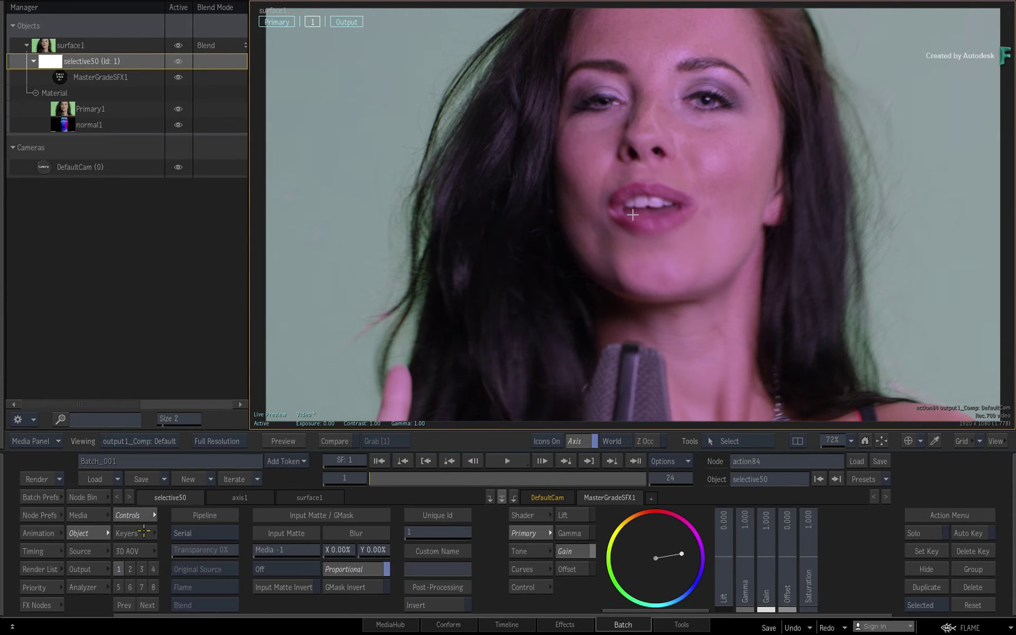
{"action": "left_click", "coordinate": [147, 549]}
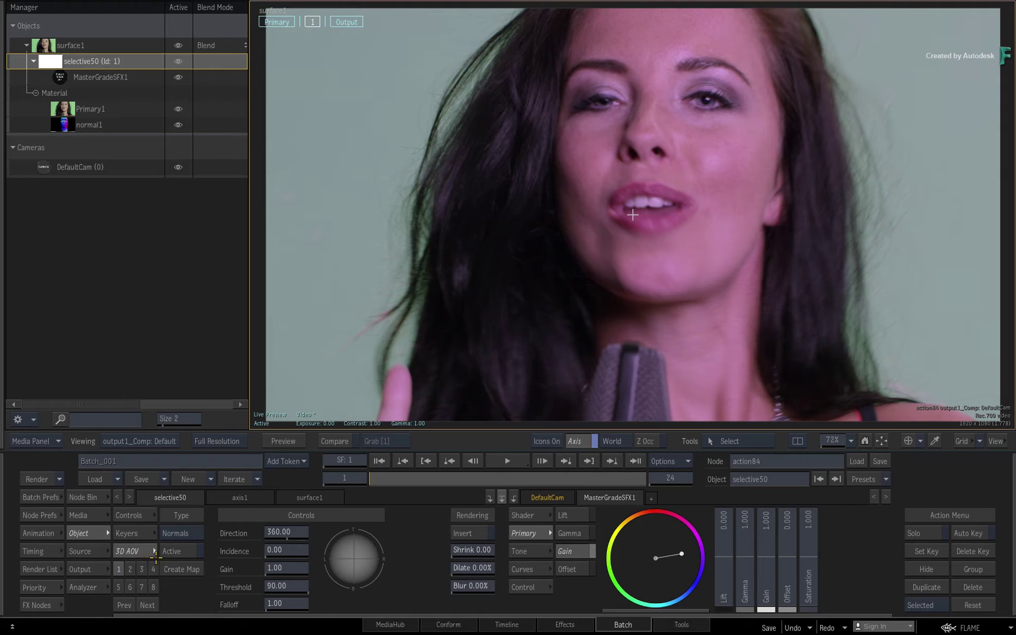
{"action": "left_click", "coordinate": [187, 551]}
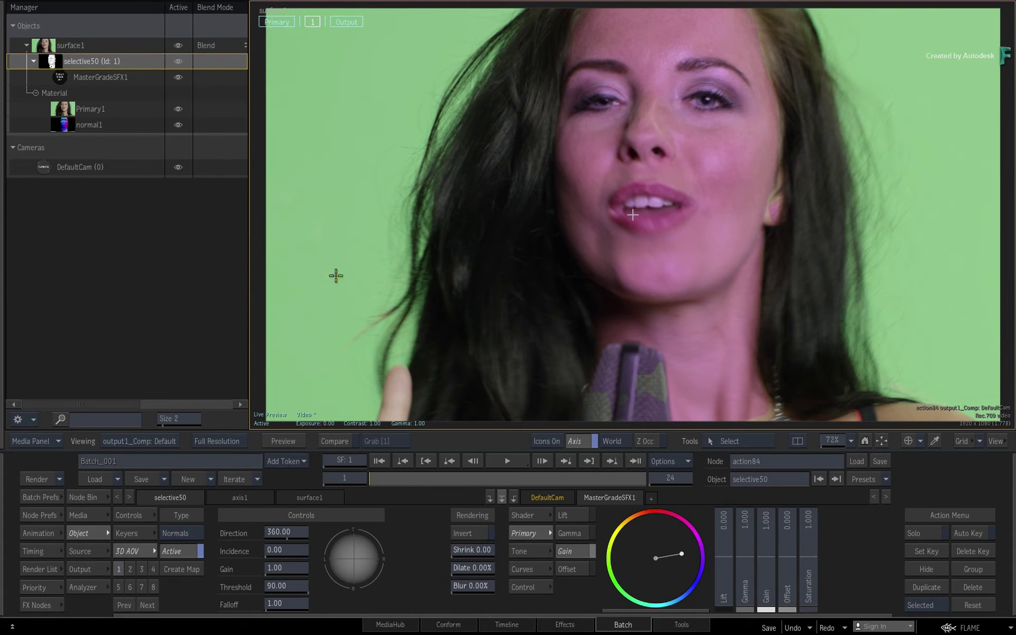
- While viewing the matte, set the normals direction to 577.11, incidence to 0.94, gain to 1.51 and threshold to 75, and check the graded result
{"action": "key", "text": "F8"}
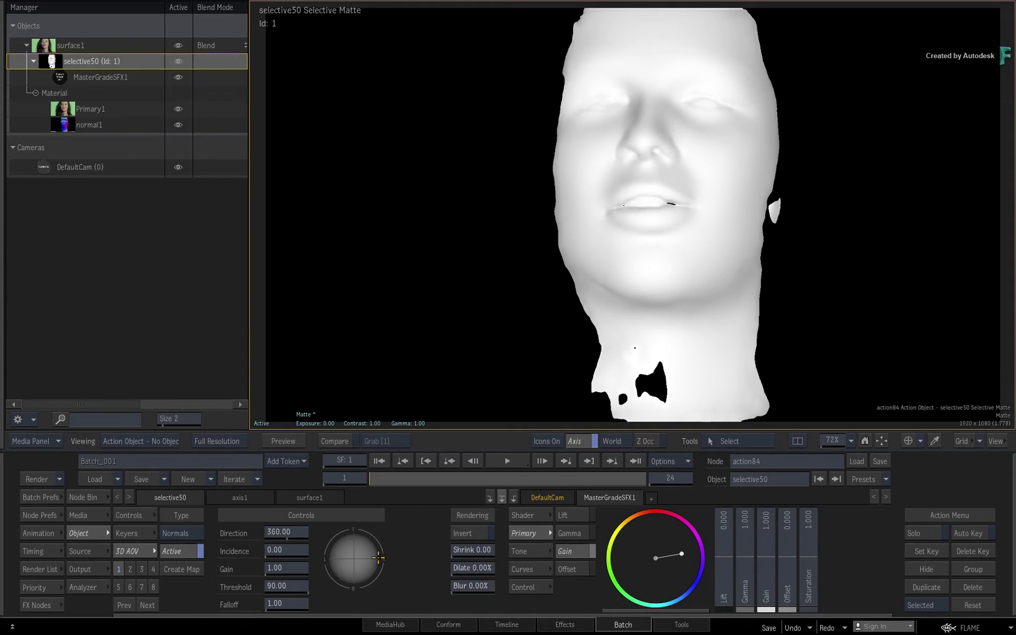
{"action": "left_click_drag", "start_coordinate": [356, 558], "coordinate": [352, 565]}
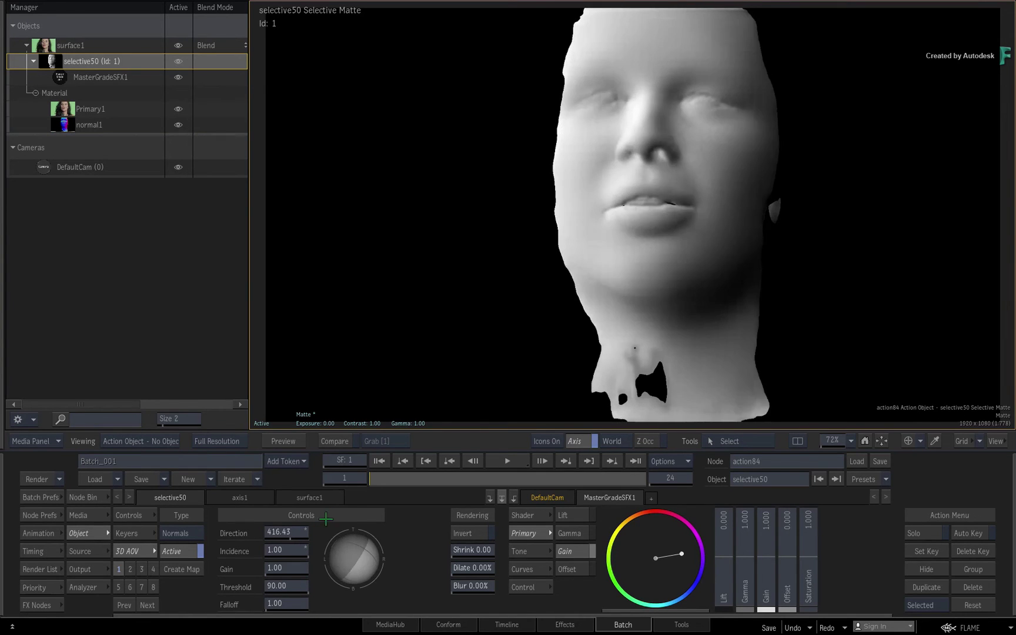
{"action": "mouse_move", "coordinate": [363, 563]}
{"action": "left_mouse_down"}
{"action": "mouse_move", "coordinate": [360, 593]}
{"action": "mouse_move", "coordinate": [368, 569]}
{"action": "mouse_move", "coordinate": [310, 558]}
{"action": "mouse_move", "coordinate": [414, 545]}
{"action": "mouse_move", "coordinate": [358, 532]}
{"action": "mouse_move", "coordinate": [351, 513]}
{"action": "mouse_move", "coordinate": [356, 594]}
{"action": "mouse_move", "coordinate": [368, 587]}
{"action": "left_mouse_up"}
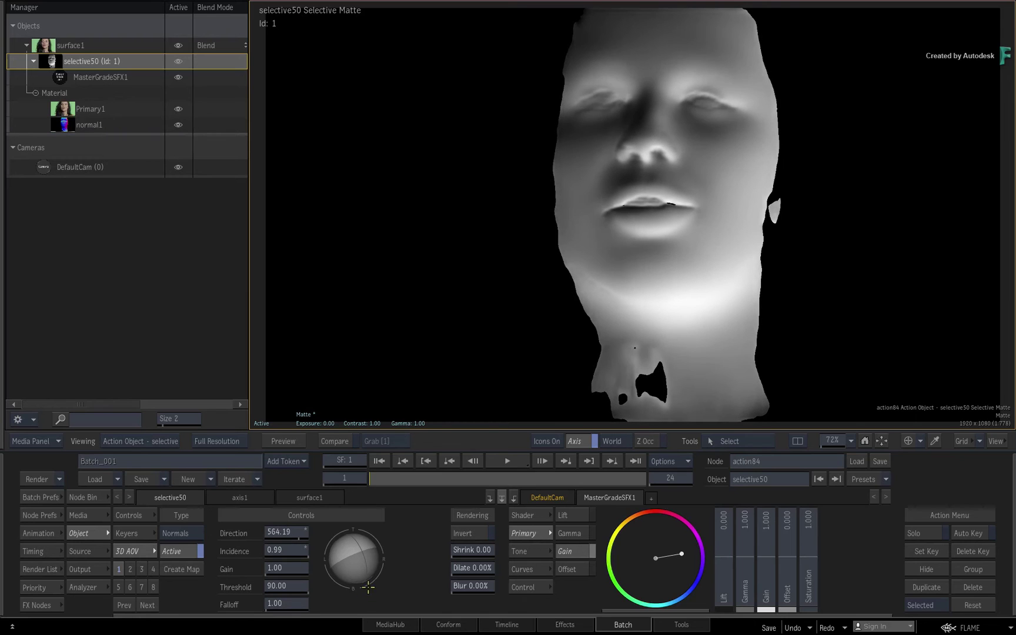
{"action": "mouse_move", "coordinate": [297, 586]}
{"action": "left_mouse_down"}
{"action": "mouse_move", "coordinate": [279, 587]}
{"action": "mouse_move", "coordinate": [294, 588]}
{"action": "mouse_move", "coordinate": [303, 573]}
{"action": "left_mouse_up"}
{"action": "left_click_drag", "start_coordinate": [368, 558], "coordinate": [375, 554]}
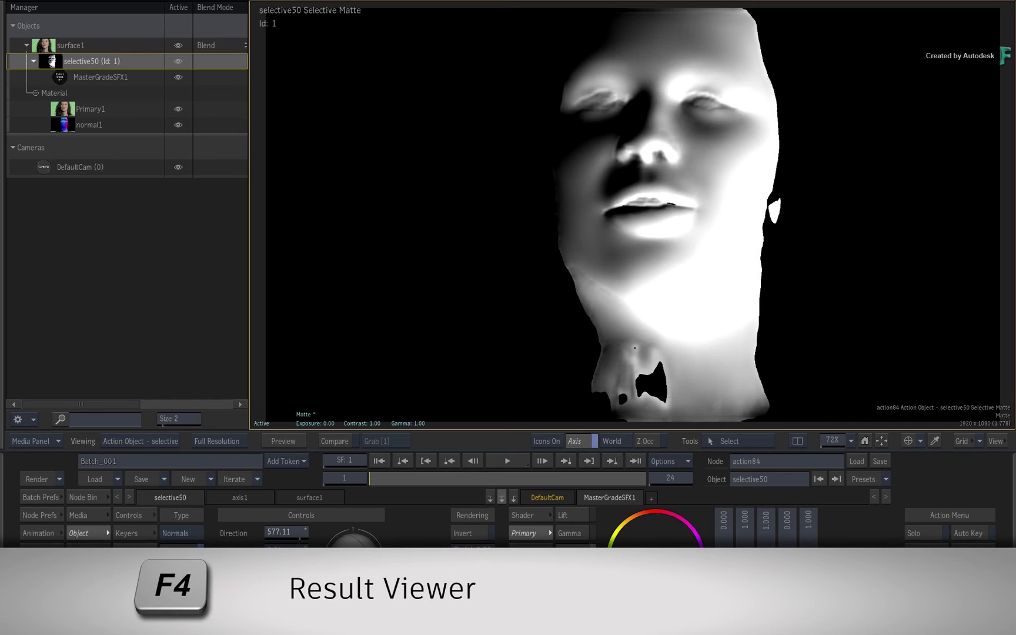
{"action": "key", "text": "F4"}
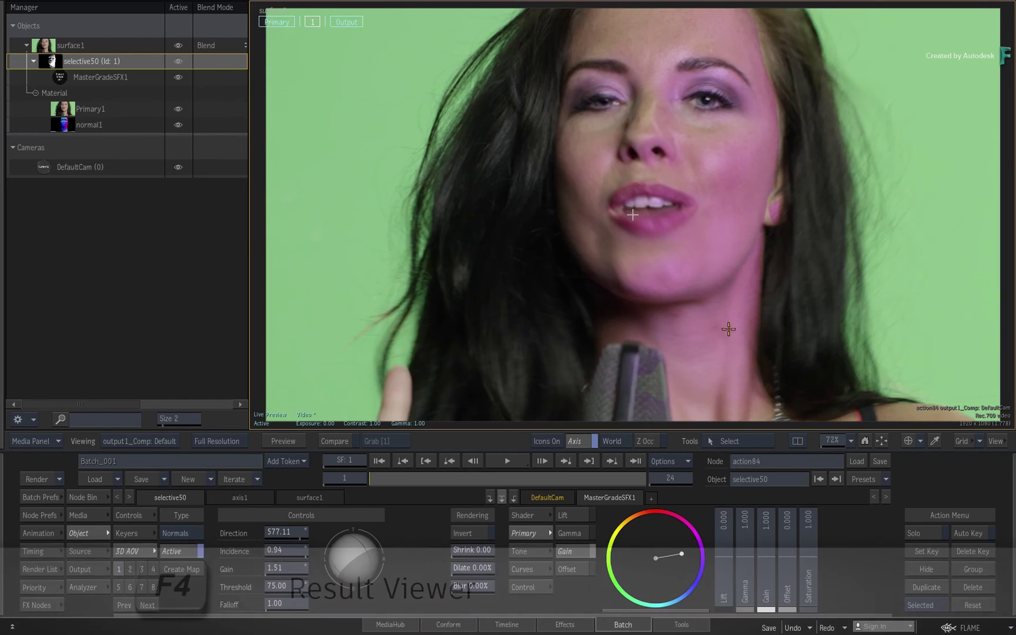
{"action": "scroll", "coordinate": [775, 296], "scroll_direction": "down", "scroll_amount": 2}
{"action": "scroll", "coordinate": [775, 296], "scroll_direction": "down", "scroll_amount": 1}
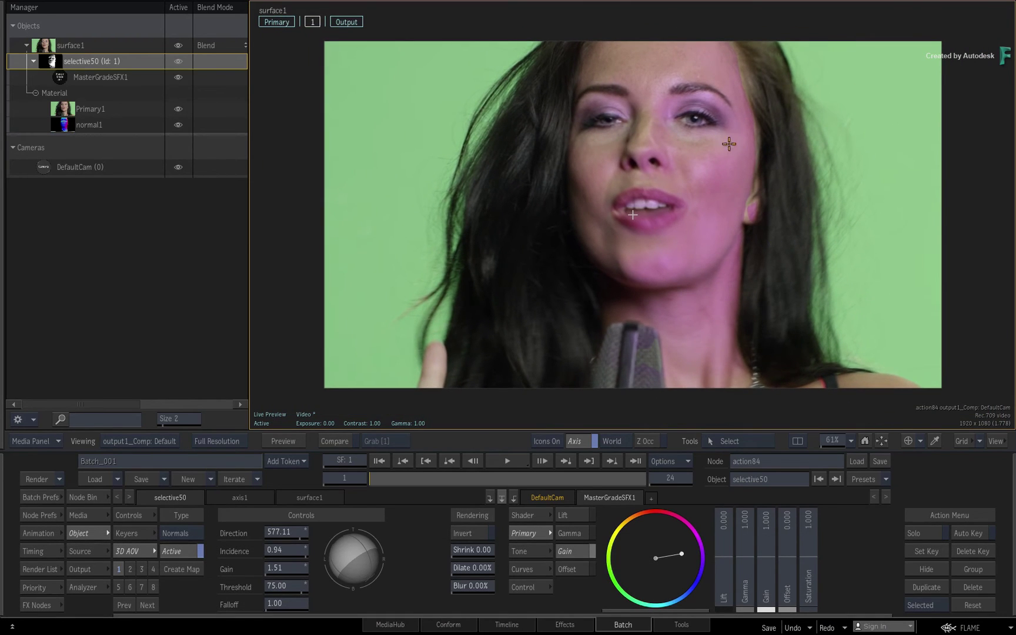
- Set the MasterGrade gamma to 1.132 and offset to 0.019, and aim the normals at direction 598.75 with incidence 0.87
{"action": "left_click_drag", "start_coordinate": [745, 559], "coordinate": [796, 556]}
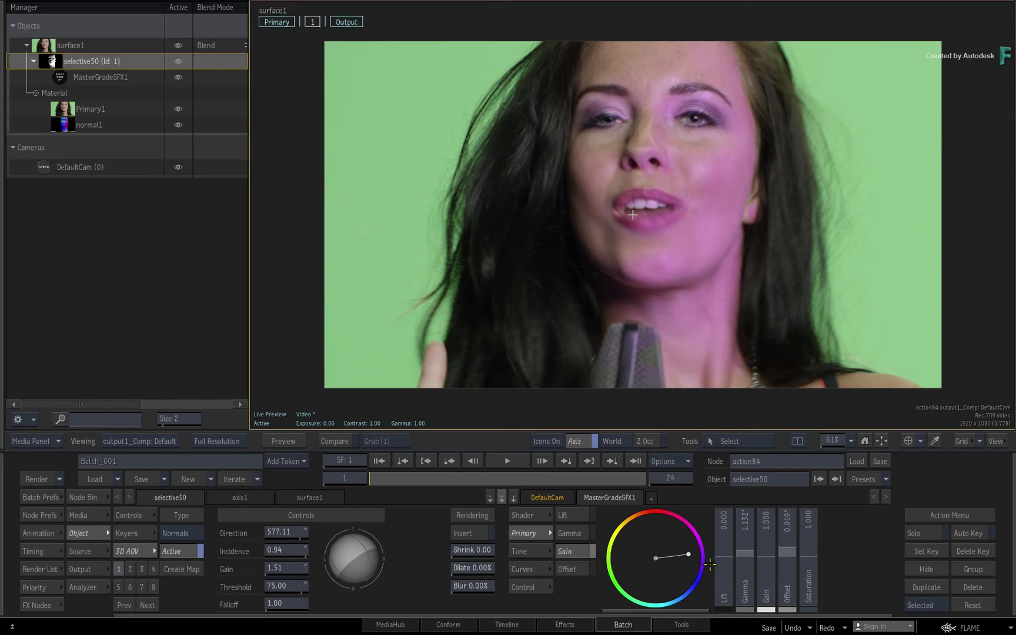
{"action": "mouse_move", "coordinate": [363, 571]}
{"action": "left_mouse_down"}
{"action": "mouse_move", "coordinate": [353, 553]}
{"action": "mouse_move", "coordinate": [344, 558]}
{"action": "mouse_move", "coordinate": [364, 522]}
{"action": "mouse_move", "coordinate": [348, 508]}
{"action": "left_mouse_up"}
{"action": "mouse_move", "coordinate": [348, 548]}
{"action": "left_mouse_down"}
{"action": "mouse_move", "coordinate": [346, 580]}
{"action": "mouse_move", "coordinate": [368, 557]}
{"action": "left_mouse_up"}
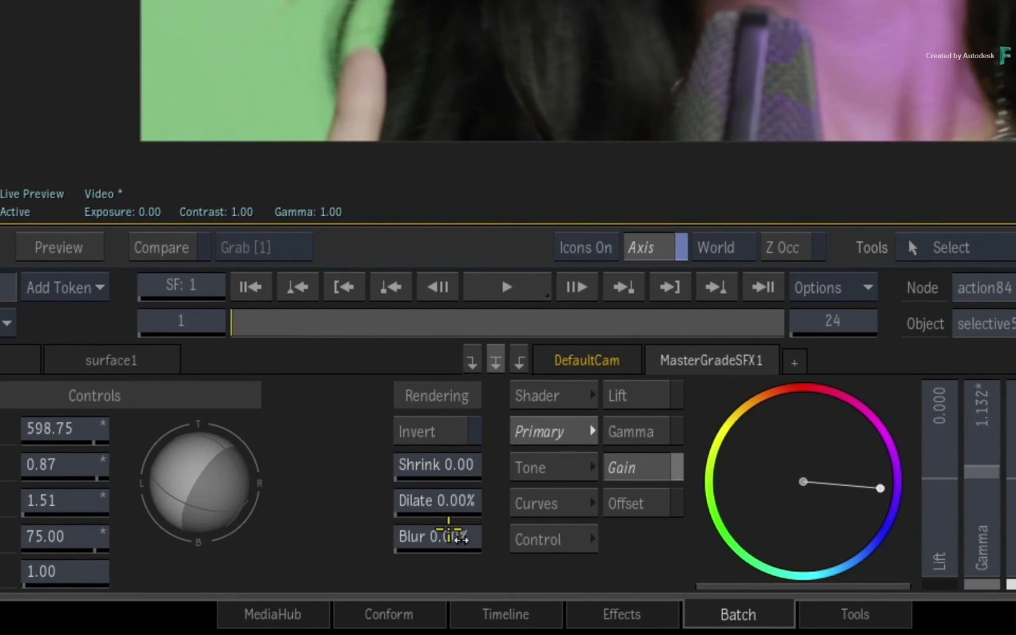
- Set the selective's blur to 2.62% and threshold to 52, and re-aim the normals to direction 595.60 with incidence 0.63
{"action": "left_click_drag", "start_coordinate": [431, 537], "coordinate": [642, 517]}
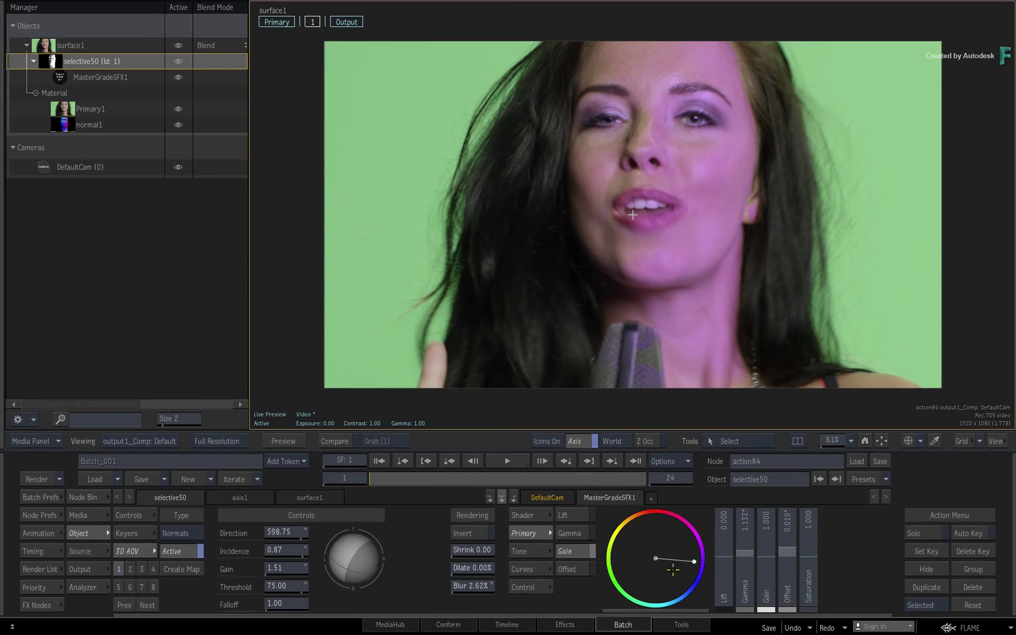
{"action": "left_click_drag", "start_coordinate": [274, 586], "coordinate": [279, 586]}
{"action": "left_click_drag", "start_coordinate": [362, 565], "coordinate": [356, 563]}
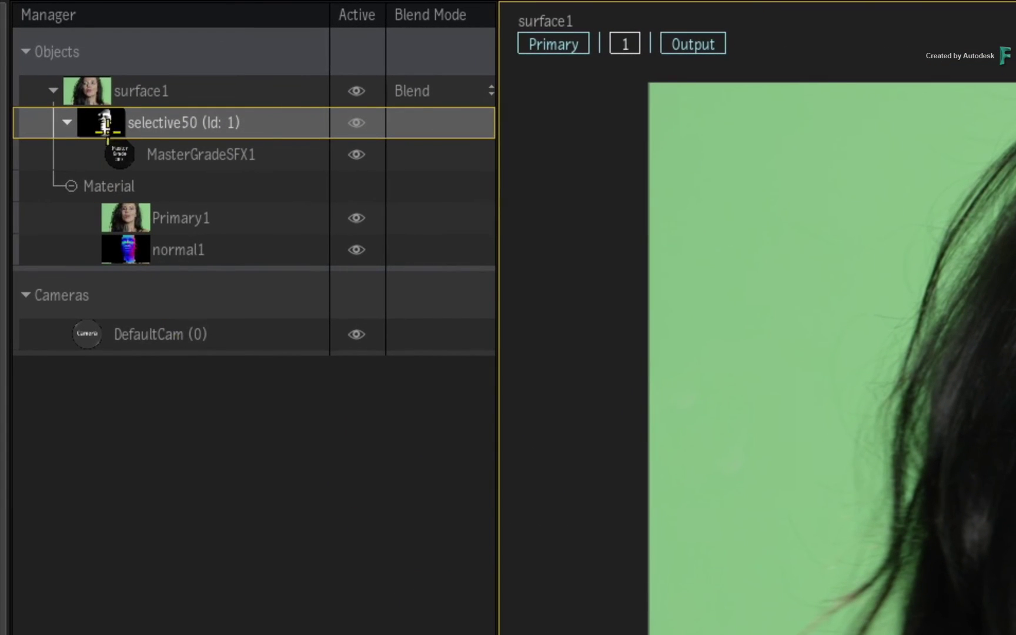
- Link a GMask to the selective, draw it as a closed four-point oval around the face and add a gradient point for a soft edge
{"action": "right_click", "coordinate": [103, 121]}
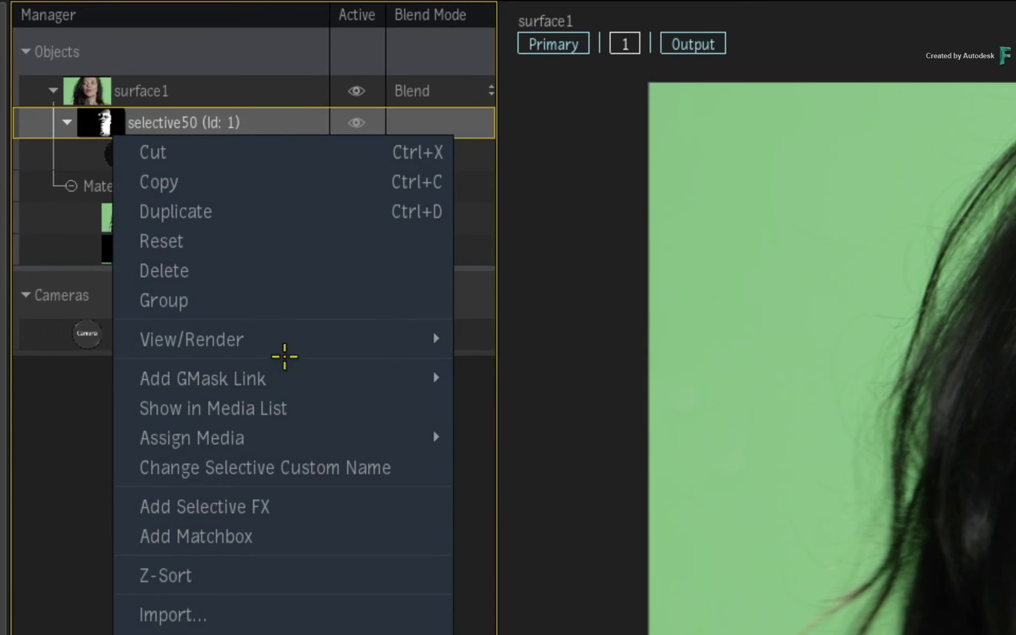
{"action": "mouse_move", "coordinate": [327, 371]}
{"action": "left_click", "coordinate": [518, 380]}
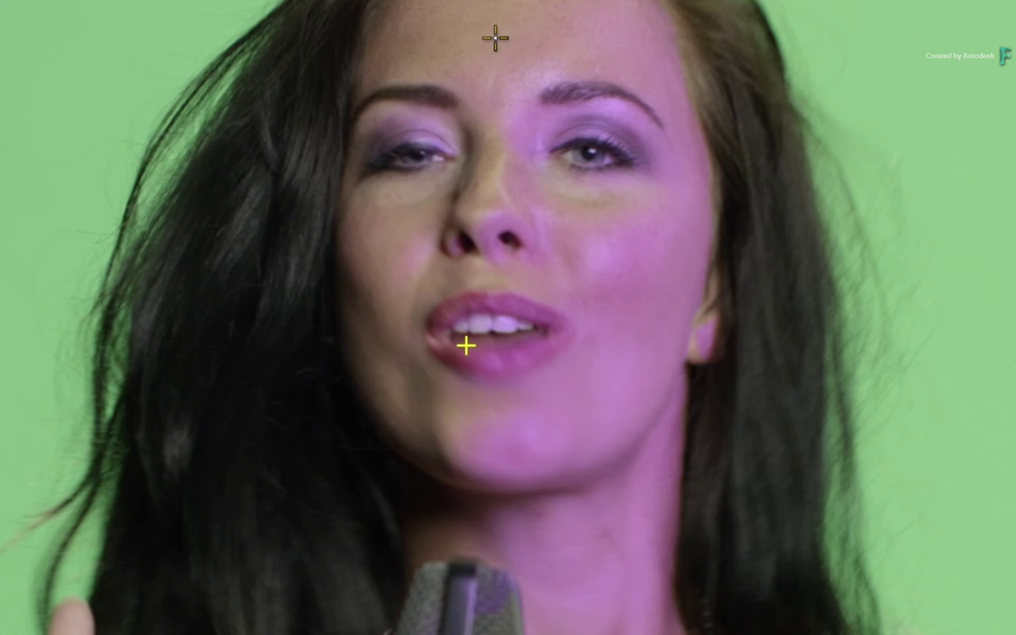
{"action": "left_click_drag", "start_coordinate": [495, 36], "coordinate": [579, 35]}
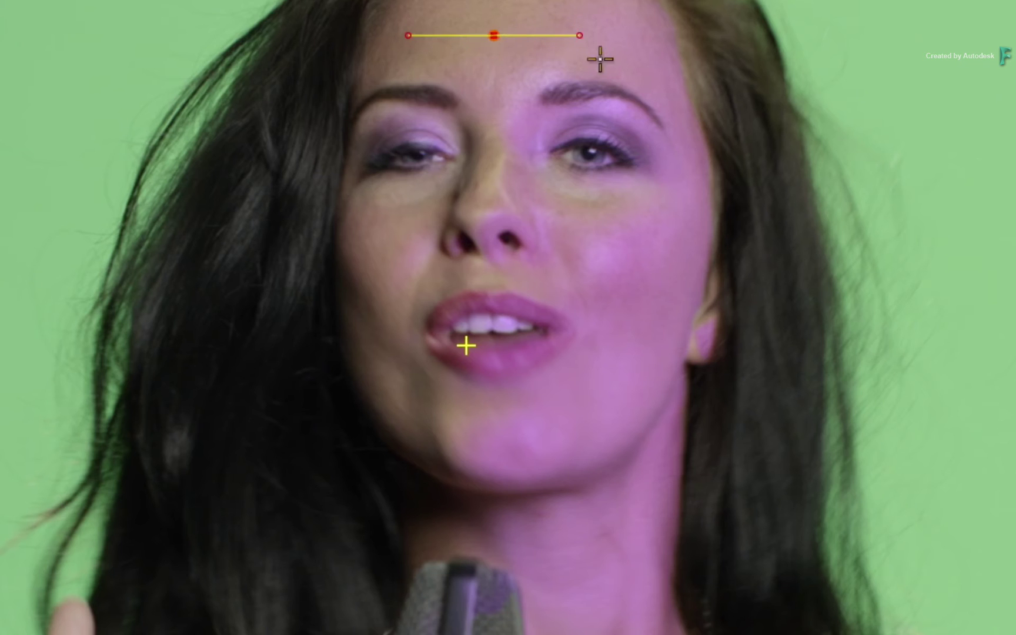
{"action": "left_click_drag", "start_coordinate": [690, 223], "coordinate": [677, 309]}
{"action": "left_click_drag", "start_coordinate": [510, 454], "coordinate": [418, 449]}
{"action": "left_click_drag", "start_coordinate": [349, 241], "coordinate": [345, 126]}
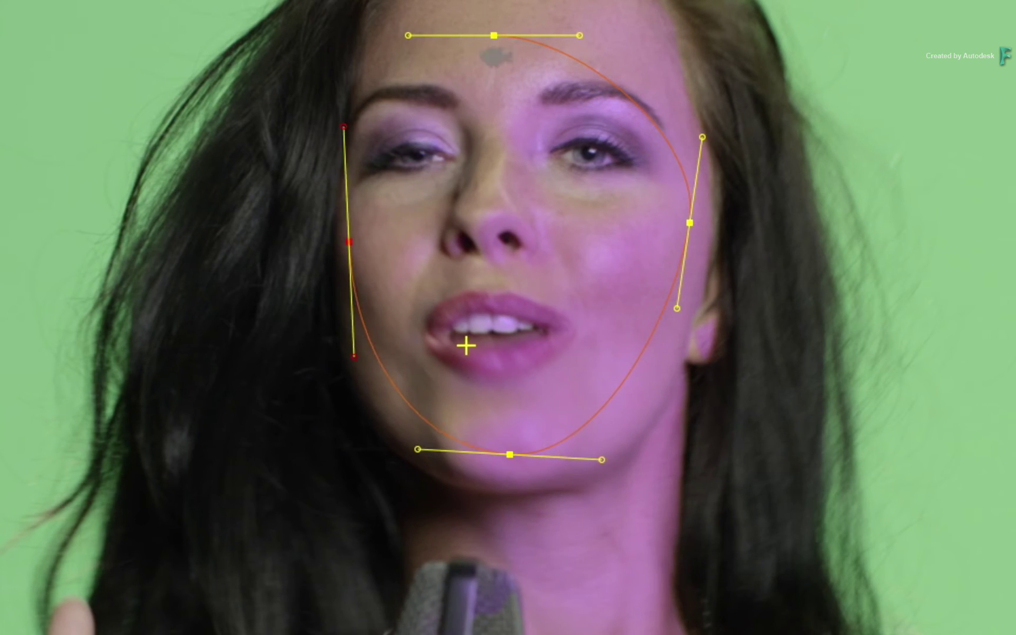
{"action": "left_click", "coordinate": [494, 35]}
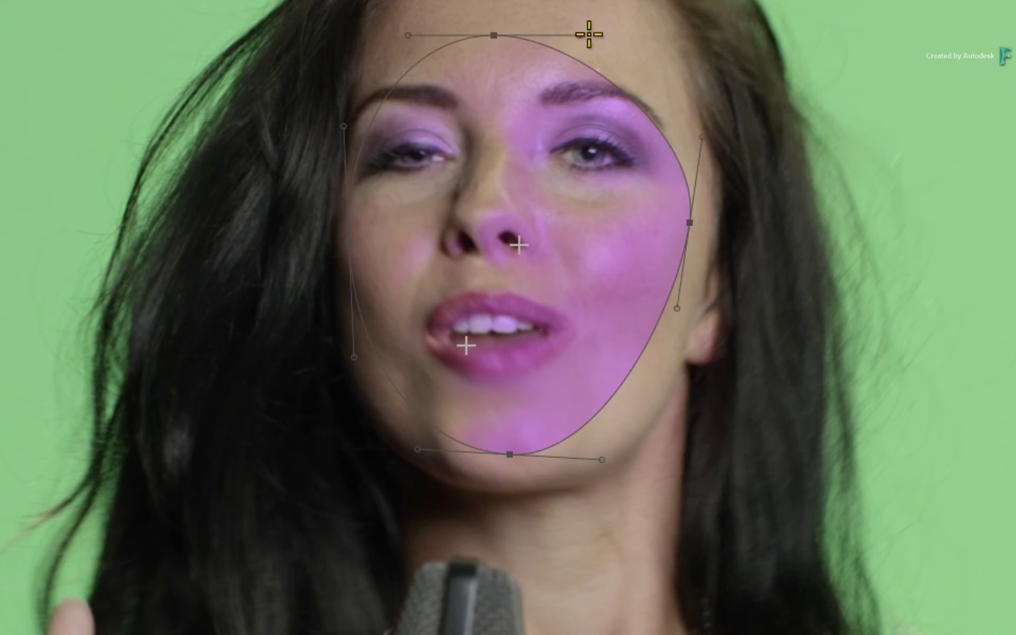
{"action": "left_click", "coordinate": [589, 64]}
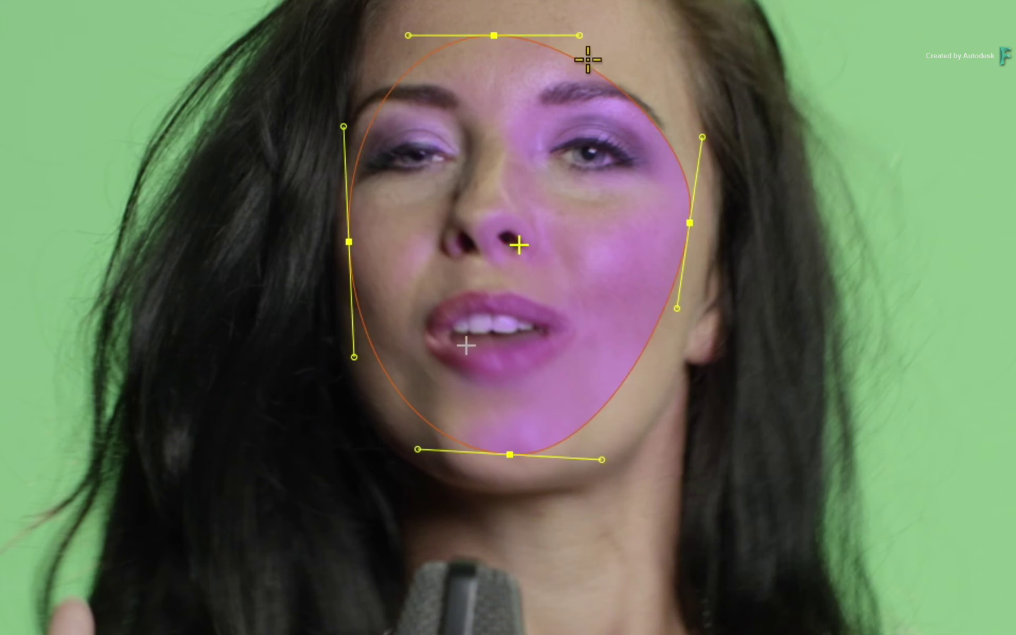
{"action": "right_click", "coordinate": [589, 69]}
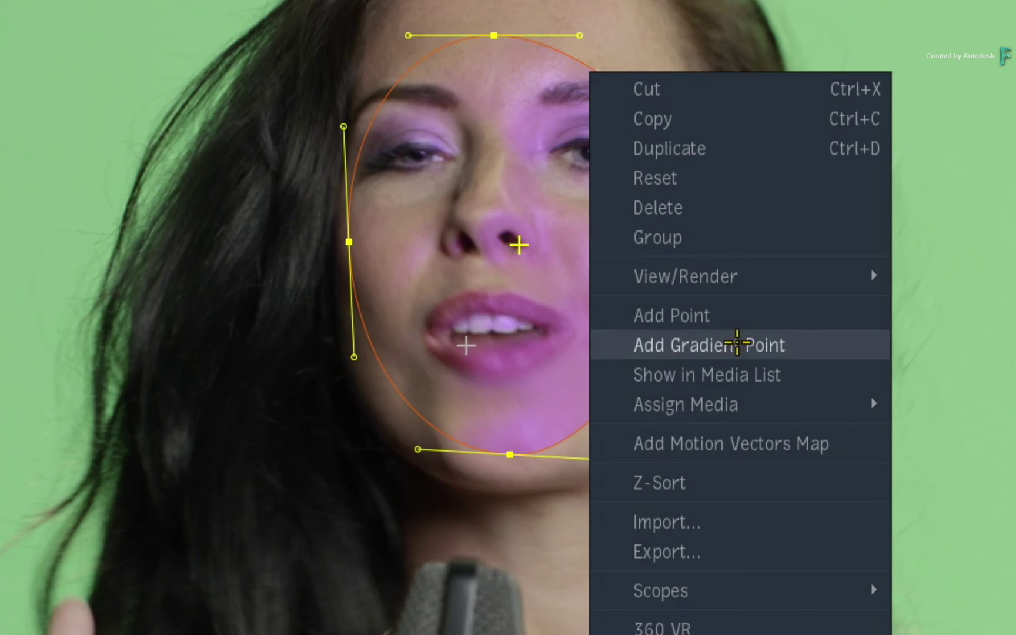
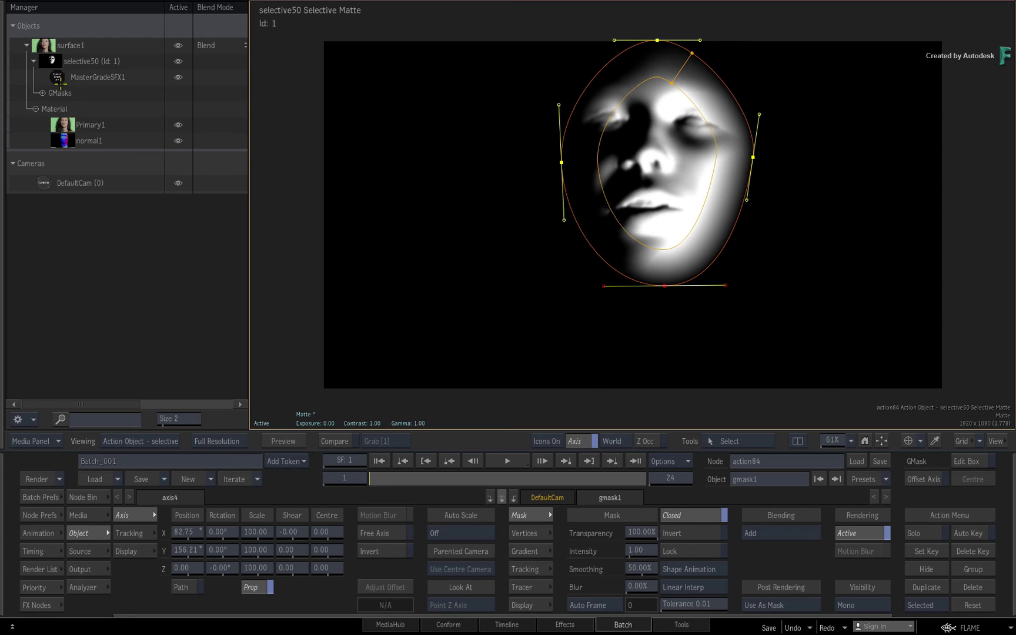
- Select gmask1 under the selective's GMasks, view its context and set its axis tracking mode to Planar
{"action": "left_click", "coordinate": [43, 93]}
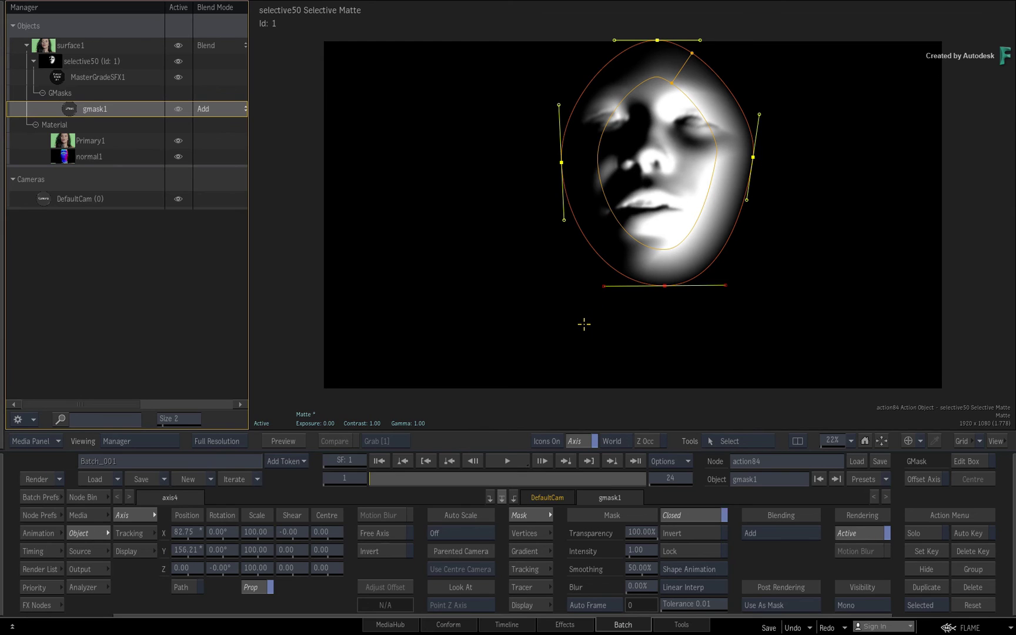
{"action": "key", "text": "F4"}
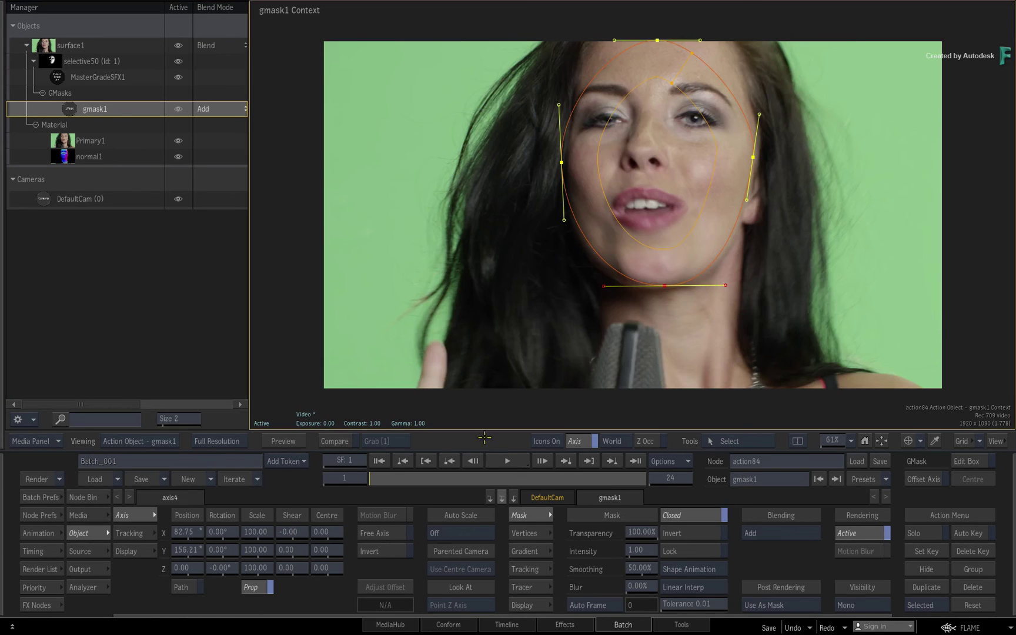
{"action": "left_click", "coordinate": [136, 533]}
{"action": "left_click", "coordinate": [245, 516]}
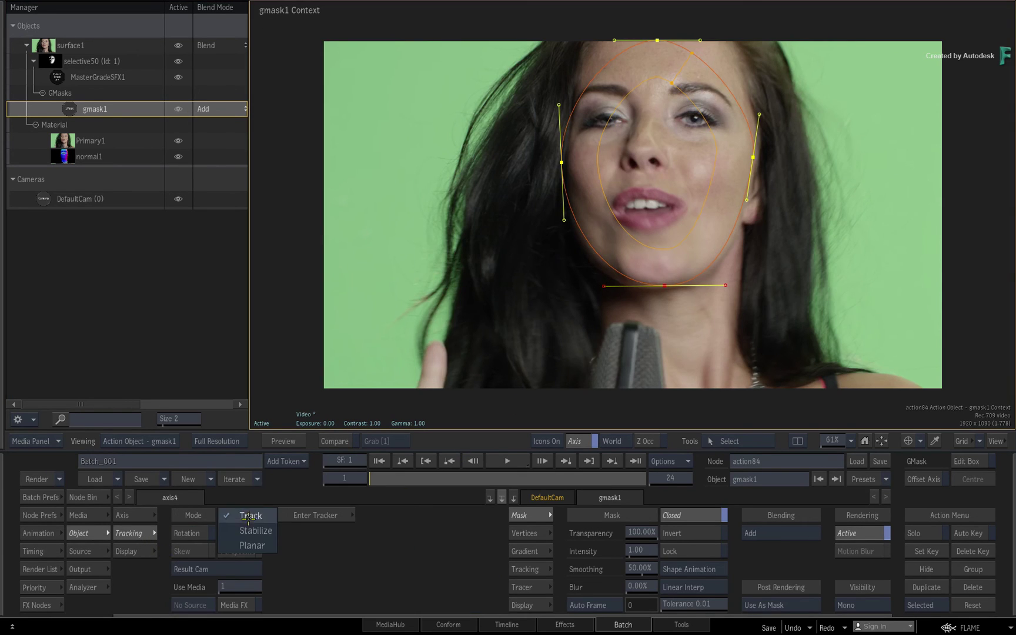
{"action": "left_click", "coordinate": [239, 545]}
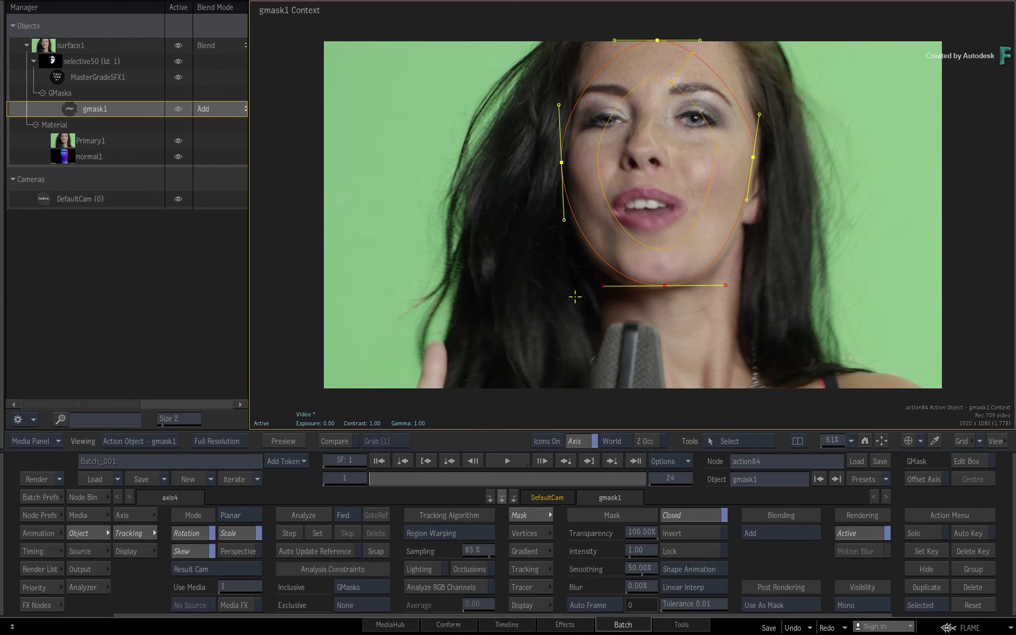
- Enable Auto Update Reference, analyse gmask1's planar track through the clip and scrub through to check it
{"action": "left_click", "coordinate": [340, 551]}
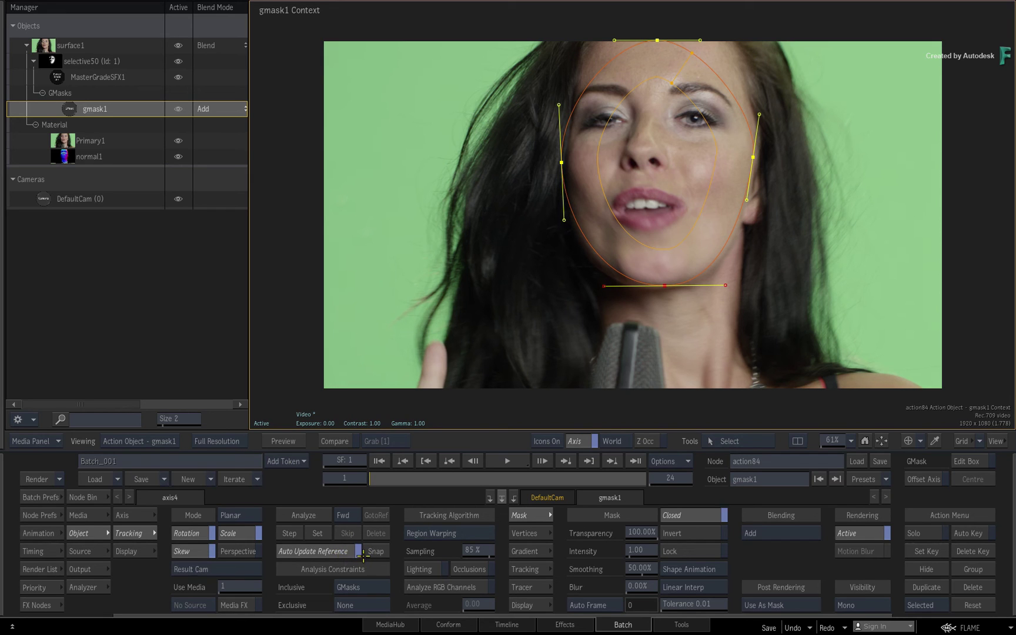
{"action": "left_click", "coordinate": [310, 516]}
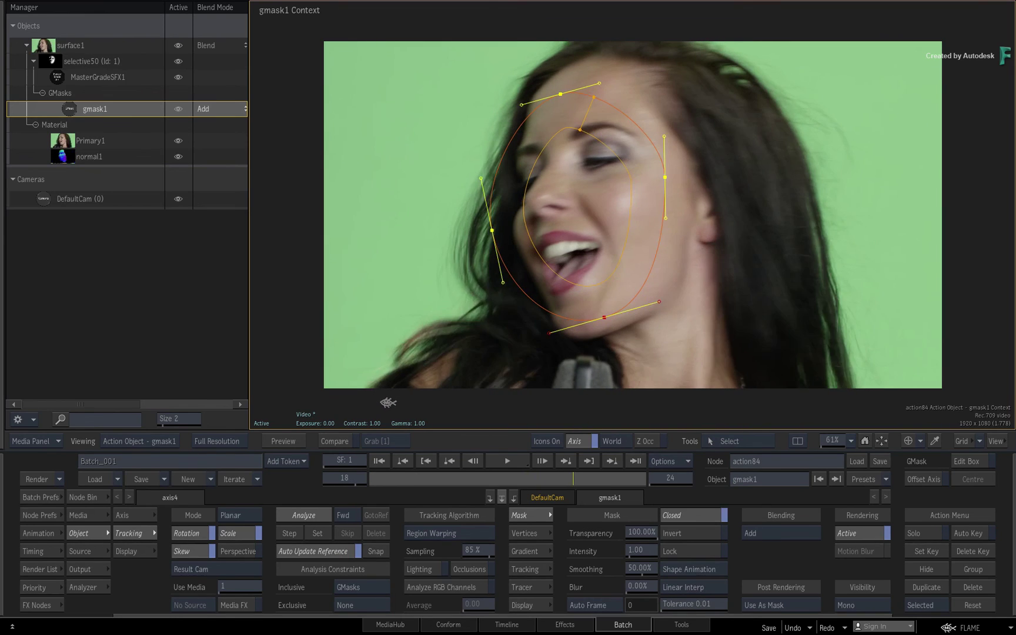
{"action": "left_click_drag", "start_coordinate": [635, 476], "coordinate": [297, 474]}
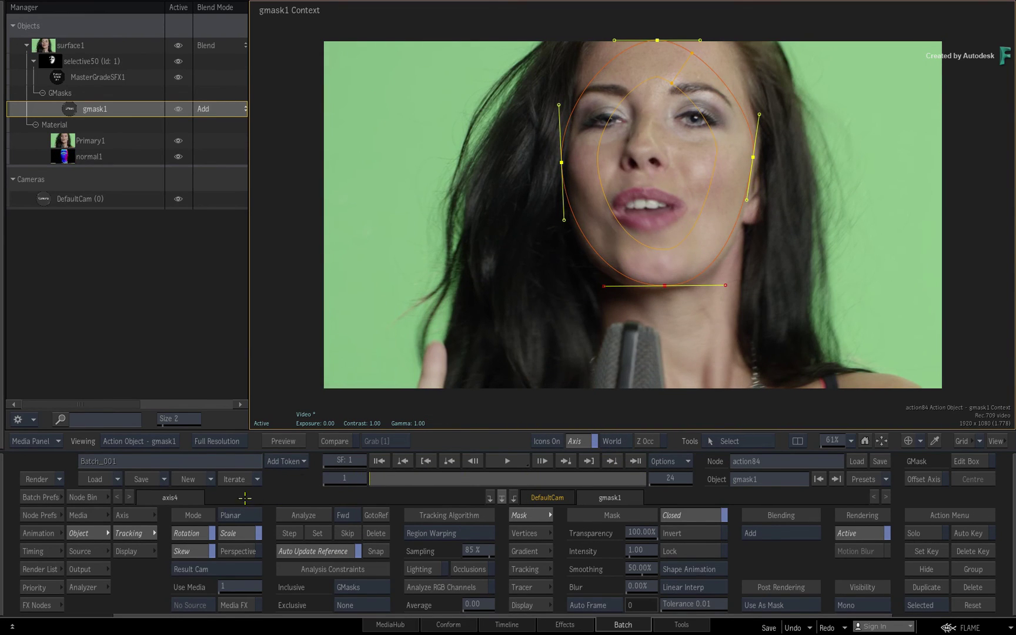
- Check the selective's tracked matte through the clip, and scrub the graded Action result as well
{"action": "left_click", "coordinate": [77, 64]}
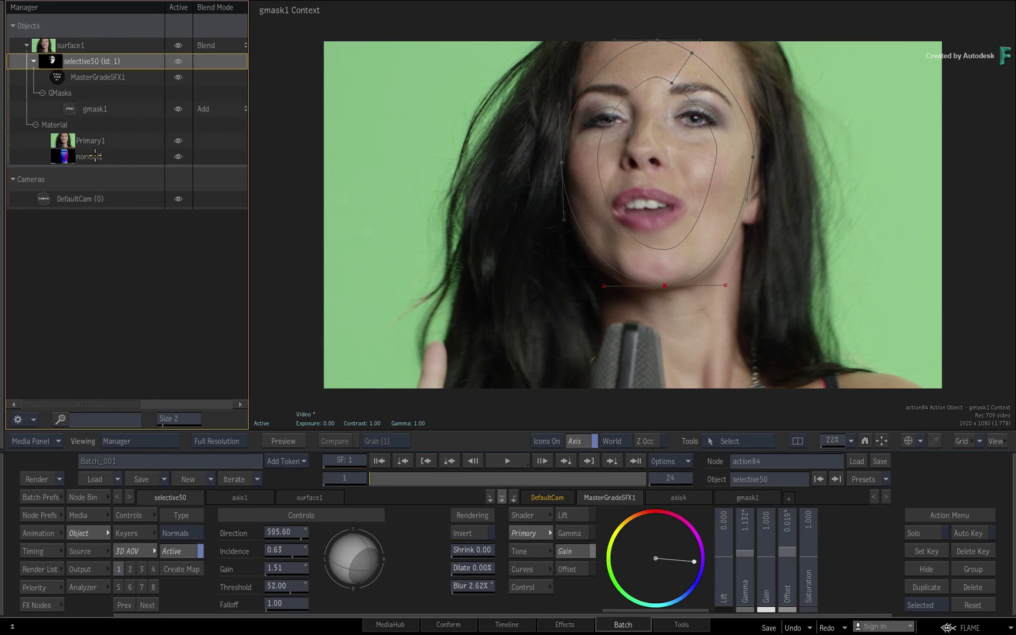
{"action": "key", "text": "F4"}
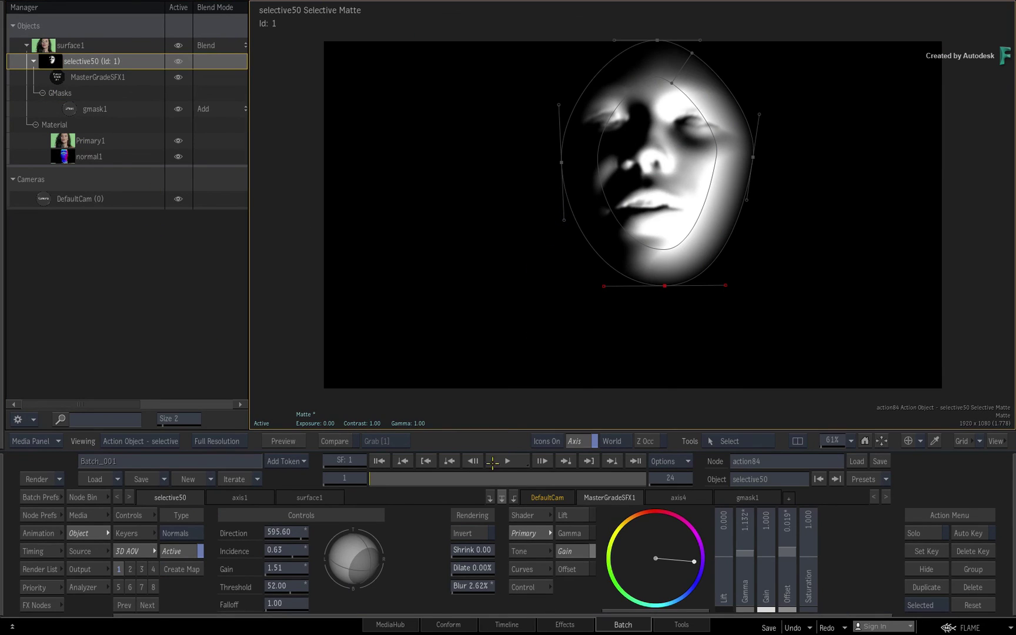
{"action": "left_click_drag", "start_coordinate": [397, 475], "coordinate": [282, 462]}
{"action": "key", "text": "F4"}
{"action": "key", "text": "F4"}
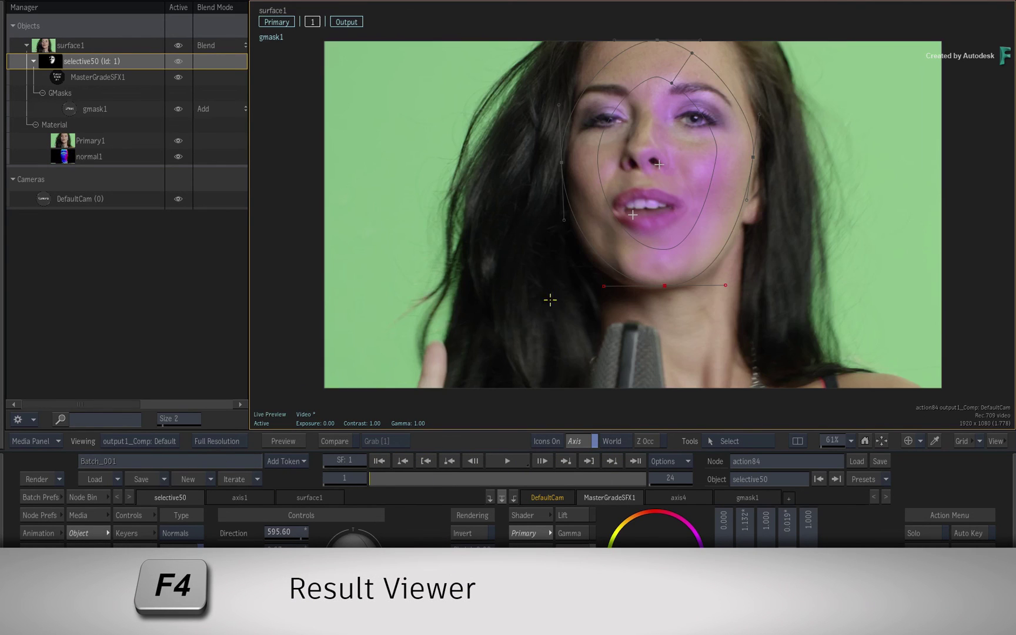
{"action": "left_click_drag", "start_coordinate": [389, 480], "coordinate": [322, 470]}
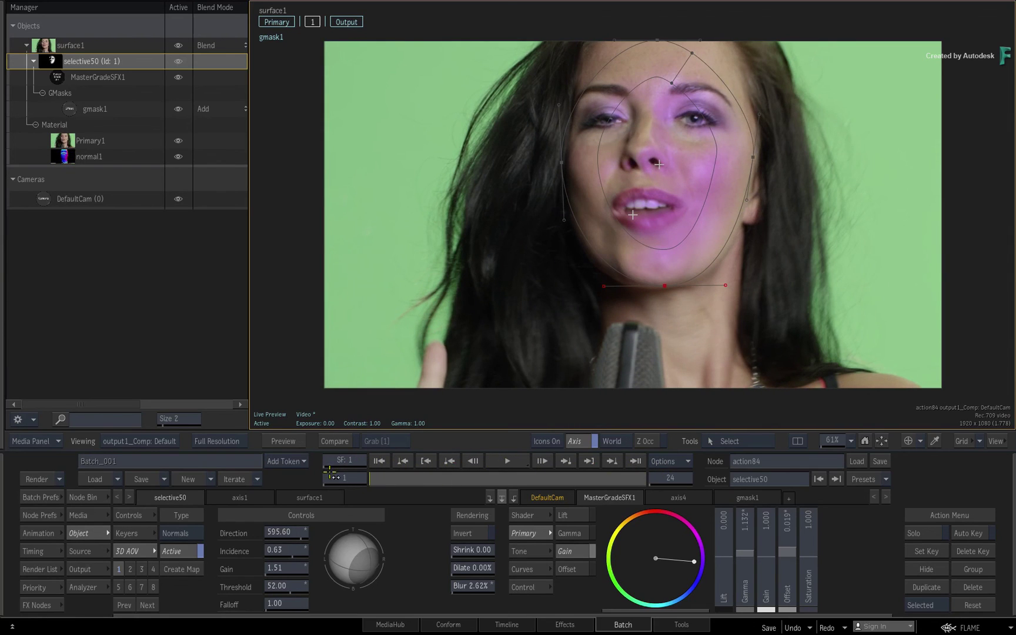
- With MasterGradeSFX1 selected, re-aim the selective's normals to direction 589.92 with incidence 0.71
{"action": "left_click", "coordinate": [94, 75]}
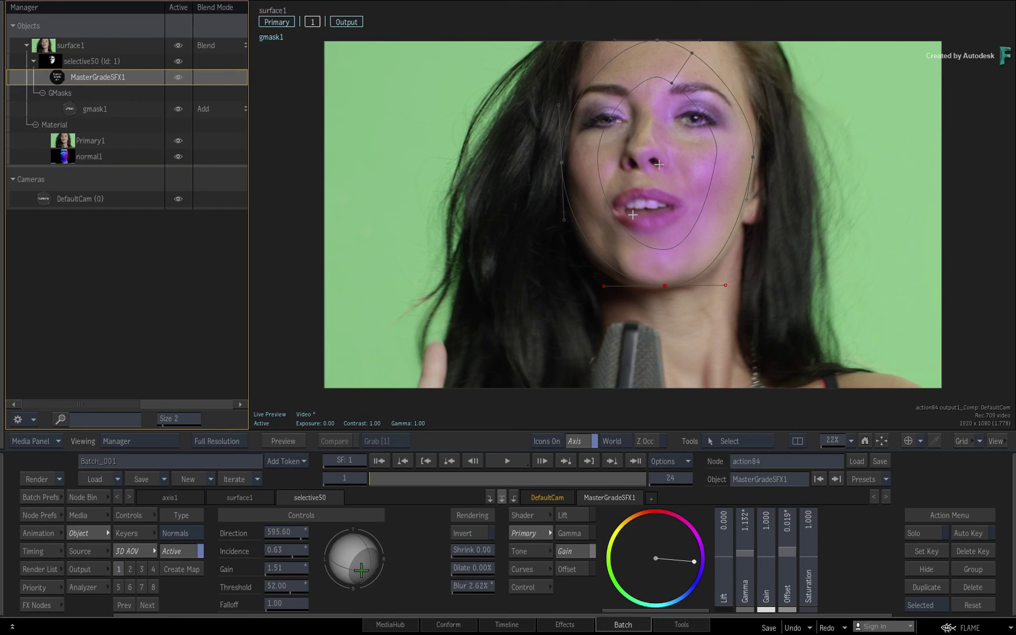
{"action": "mouse_move", "coordinate": [359, 561]}
{"action": "left_mouse_down"}
{"action": "mouse_move", "coordinate": [359, 536]}
{"action": "mouse_move", "coordinate": [368, 572]}
{"action": "mouse_move", "coordinate": [326, 548]}
{"action": "left_mouse_up"}
{"action": "left_click", "coordinate": [237, 479]}
{"action": "mouse_move", "coordinate": [374, 570]}
{"action": "left_mouse_down"}
{"action": "mouse_move", "coordinate": [362, 567]}
{"action": "mouse_move", "coordinate": [370, 579]}
{"action": "left_mouse_up"}
- Limit icon display to selected objects, review the relit face without the mask overlay and return to frame 1
{"action": "left_click", "coordinate": [547, 441]}
{"action": "key", "text": "space"}
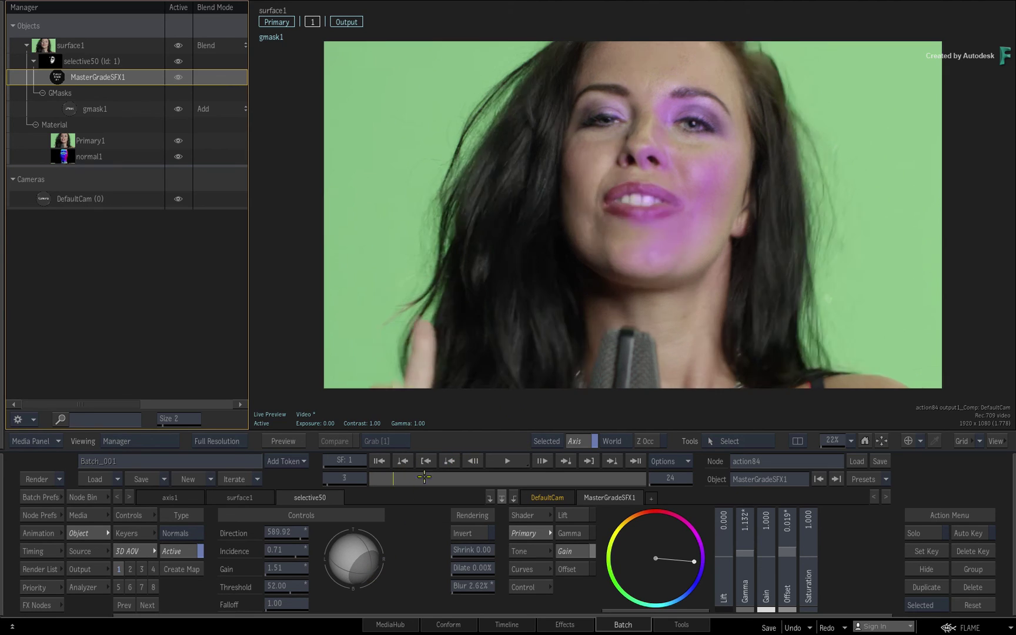
{"action": "left_click", "coordinate": [369, 483]}
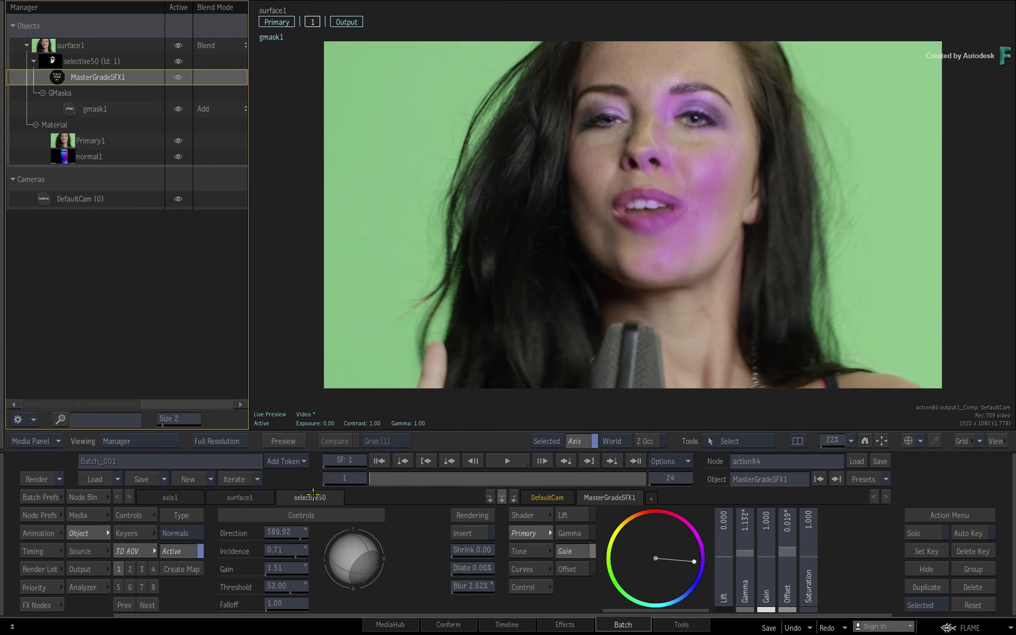
- Toggle the selective's visibility to compare the face with and without relighting, and scrub through the clip
{"action": "left_click", "coordinate": [179, 59]}
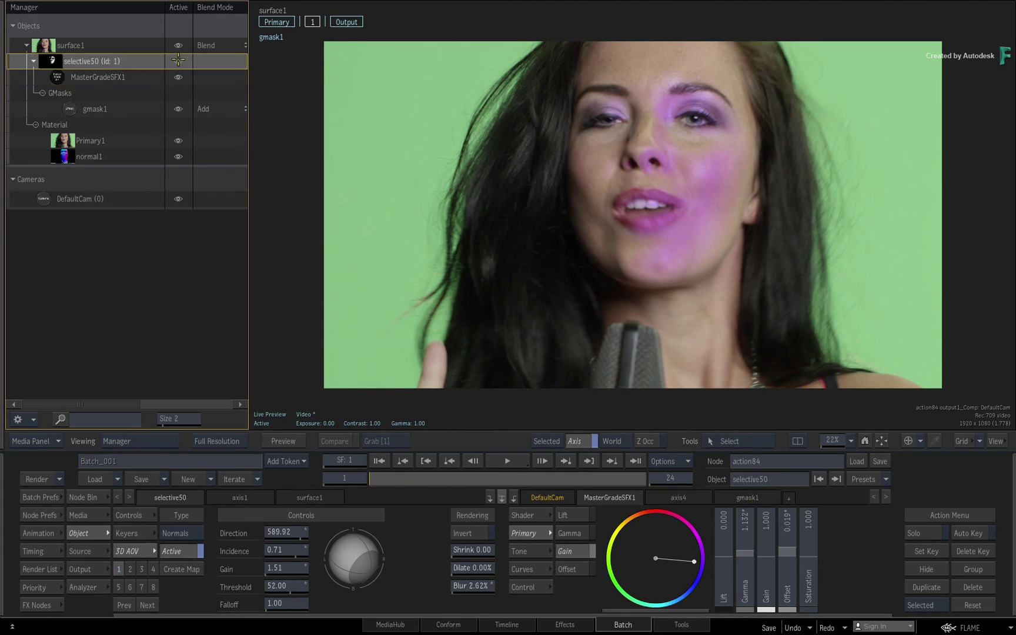
{"action": "left_click", "coordinate": [174, 59]}
{"action": "left_click_drag", "start_coordinate": [385, 477], "coordinate": [265, 476]}
{"action": "left_click_drag", "start_coordinate": [353, 477], "coordinate": [329, 479]}
{"action": "mouse_move", "coordinate": [364, 564]}
{"action": "left_mouse_down"}
{"action": "mouse_move", "coordinate": [344, 550]}
{"action": "mouse_move", "coordinate": [348, 525]}
{"action": "mouse_move", "coordinate": [356, 550]}
{"action": "mouse_move", "coordinate": [380, 543]}
{"action": "mouse_move", "coordinate": [364, 565]}
{"action": "left_mouse_up"}
{"action": "left_click_drag", "start_coordinate": [376, 478], "coordinate": [450, 482]}
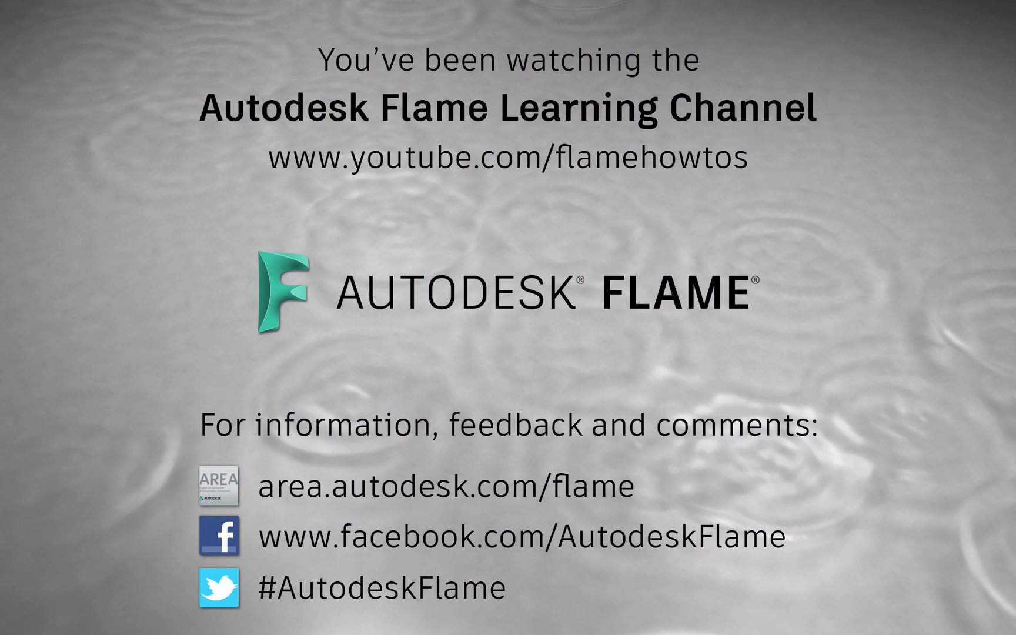